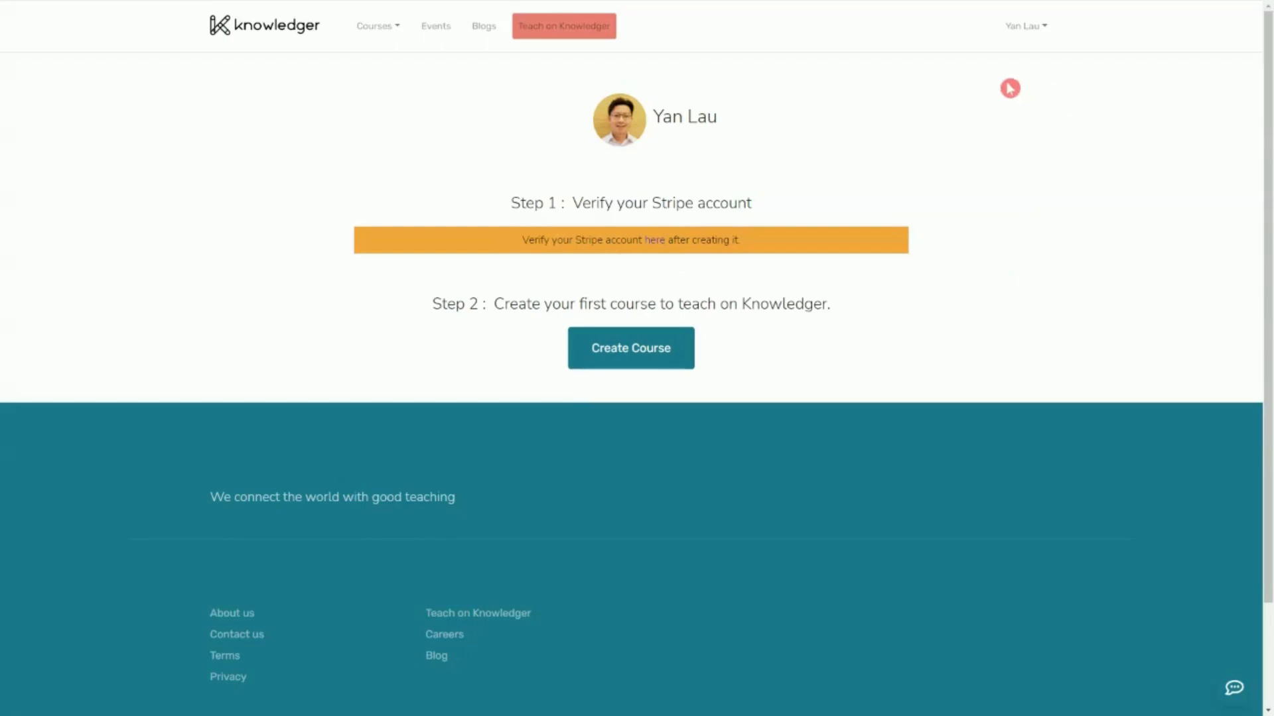
# - Open the form for creating a first course and look through all of its fields
pyautogui.click(1041, 31)
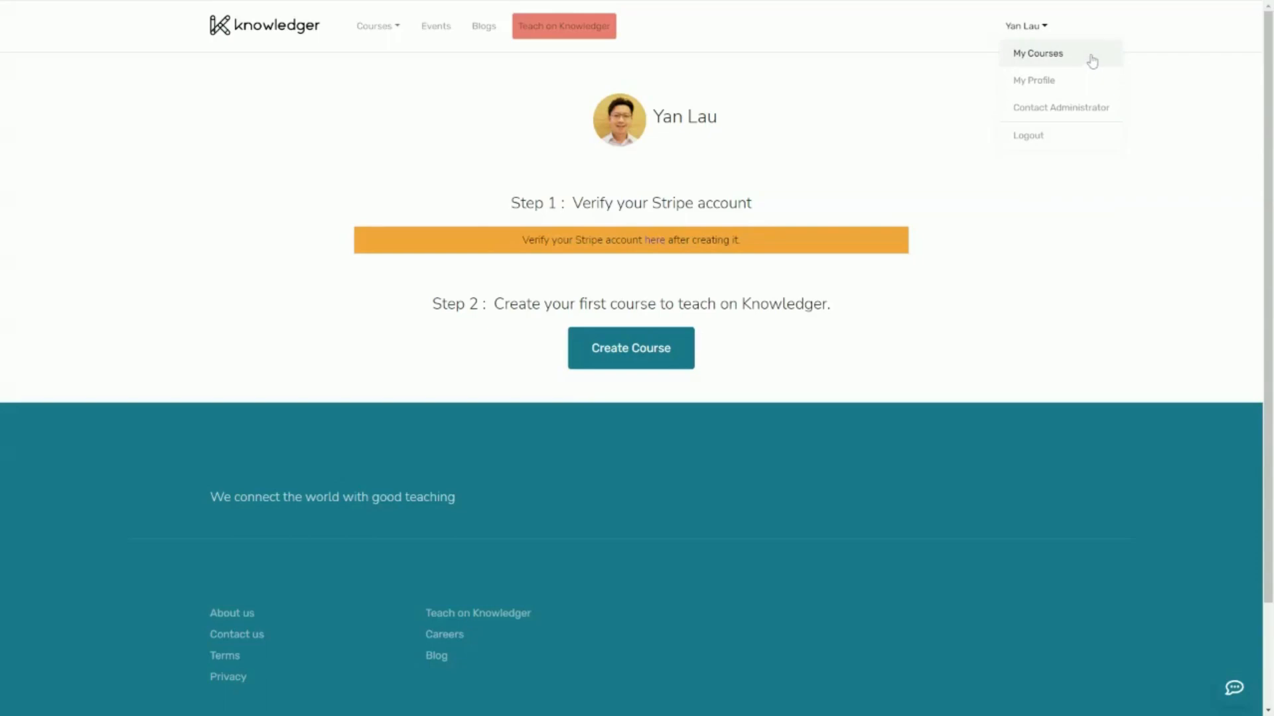
pyautogui.click(641, 367)
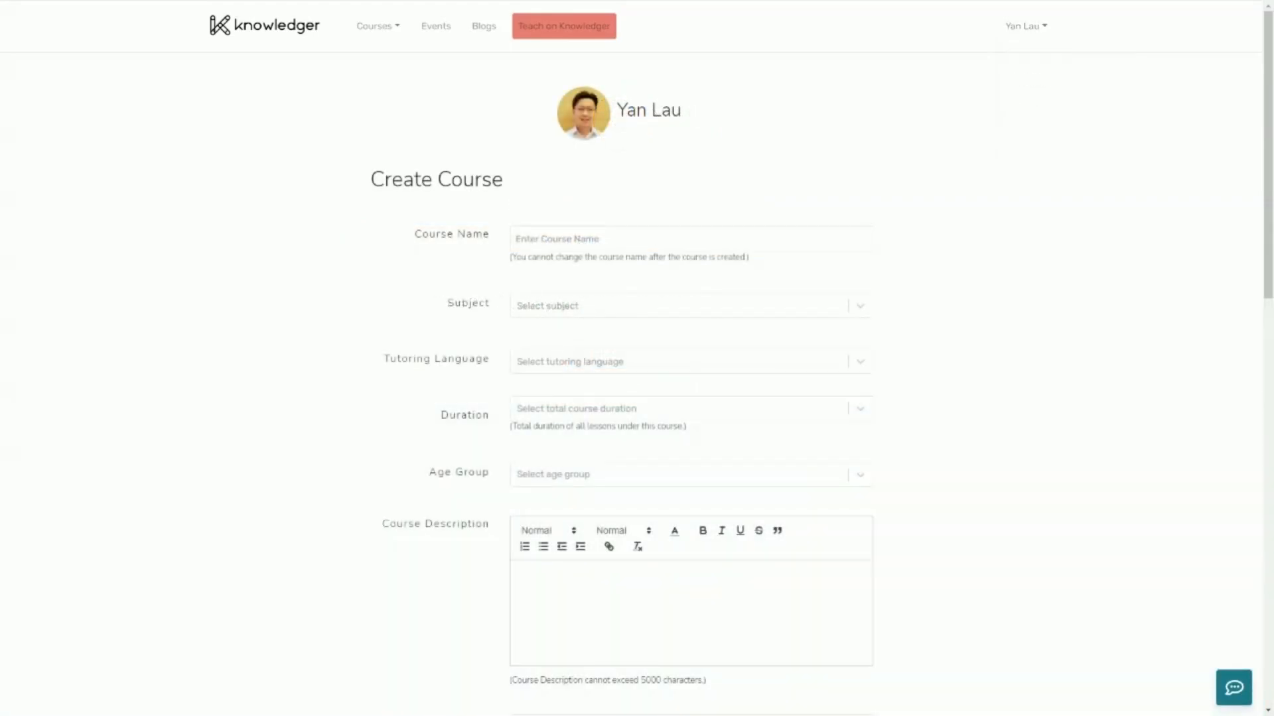
pyautogui.scroll(-8, 974, 206)
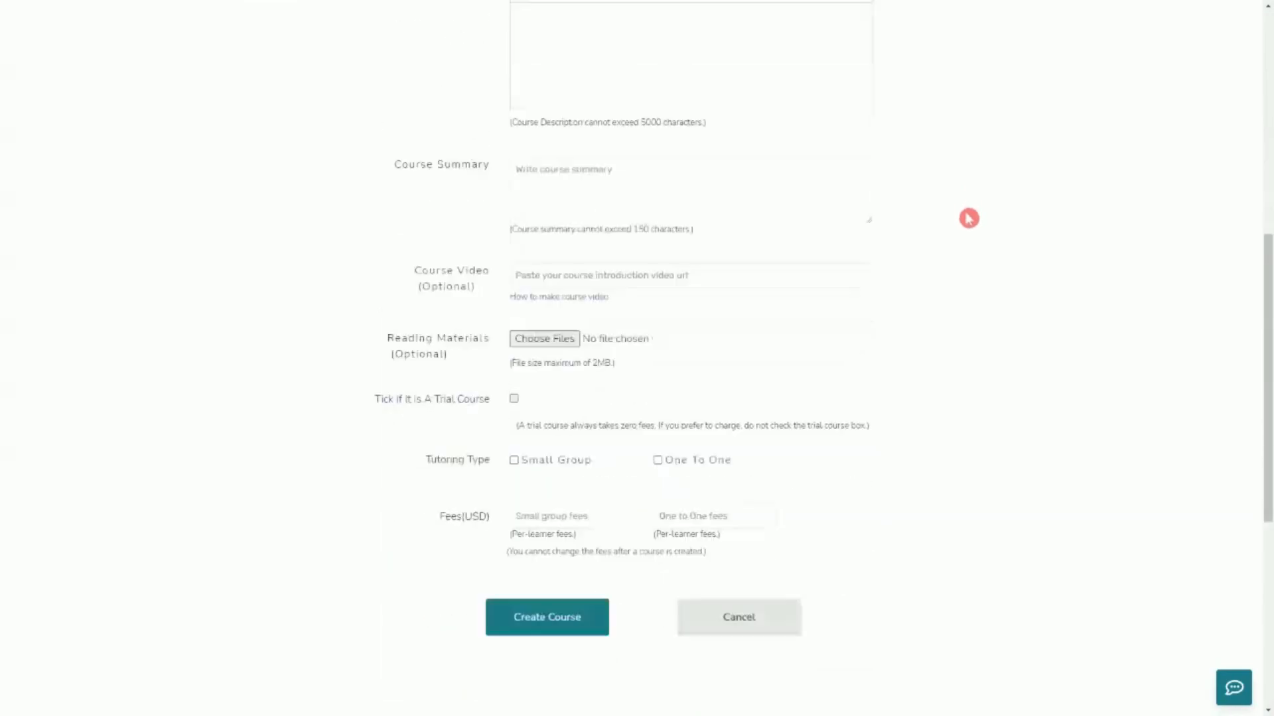
pyautogui.scroll(-3, 969, 218)
pyautogui.scroll(10, 969, 218)
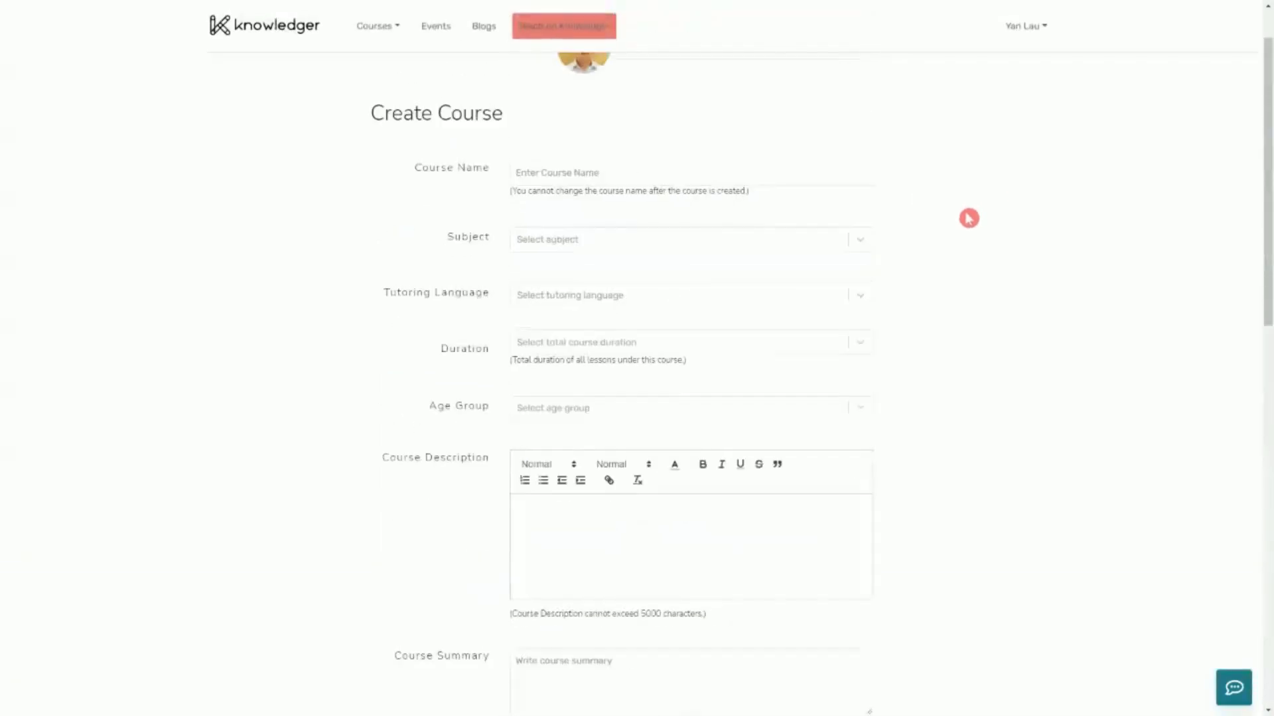
pyautogui.scroll(1, 969, 219)
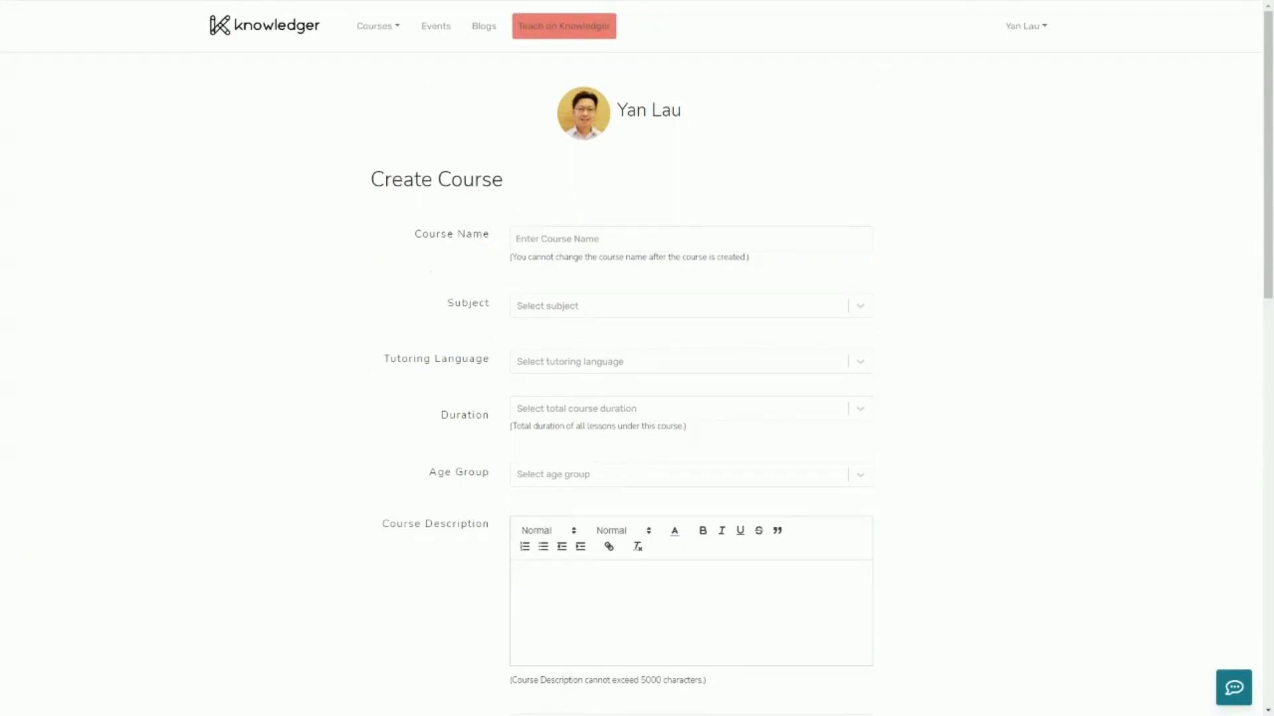
# - Name the course "GCSE English Writing Short Course" and set its subject to English Language under GCSE
pyautogui.click(690, 238)
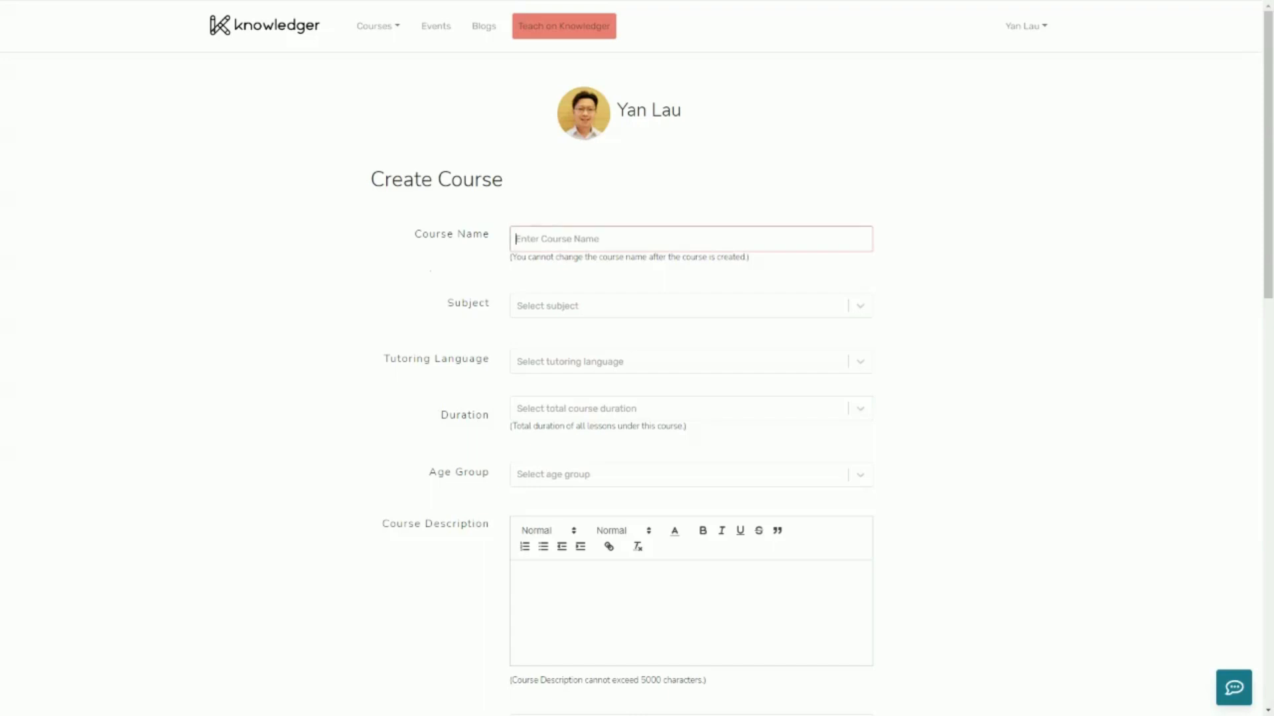
pyautogui.write('GCSE English Writing Short Course')
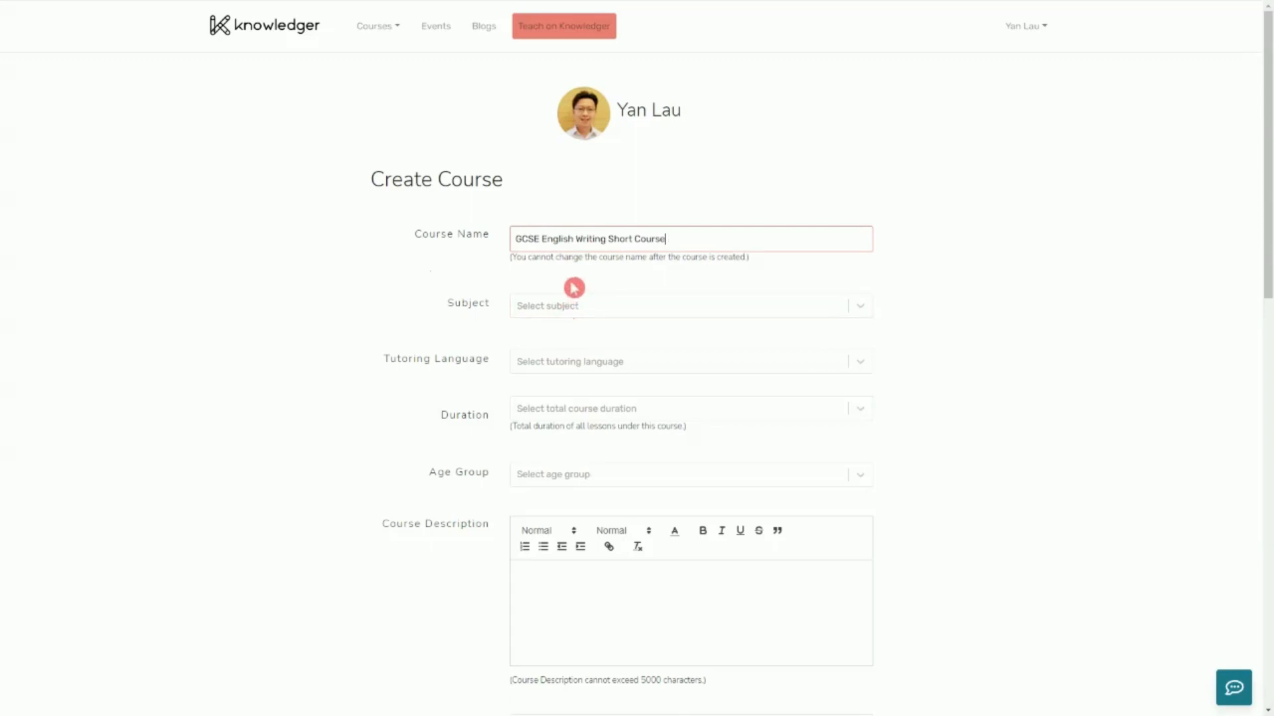
pyautogui.click(577, 306)
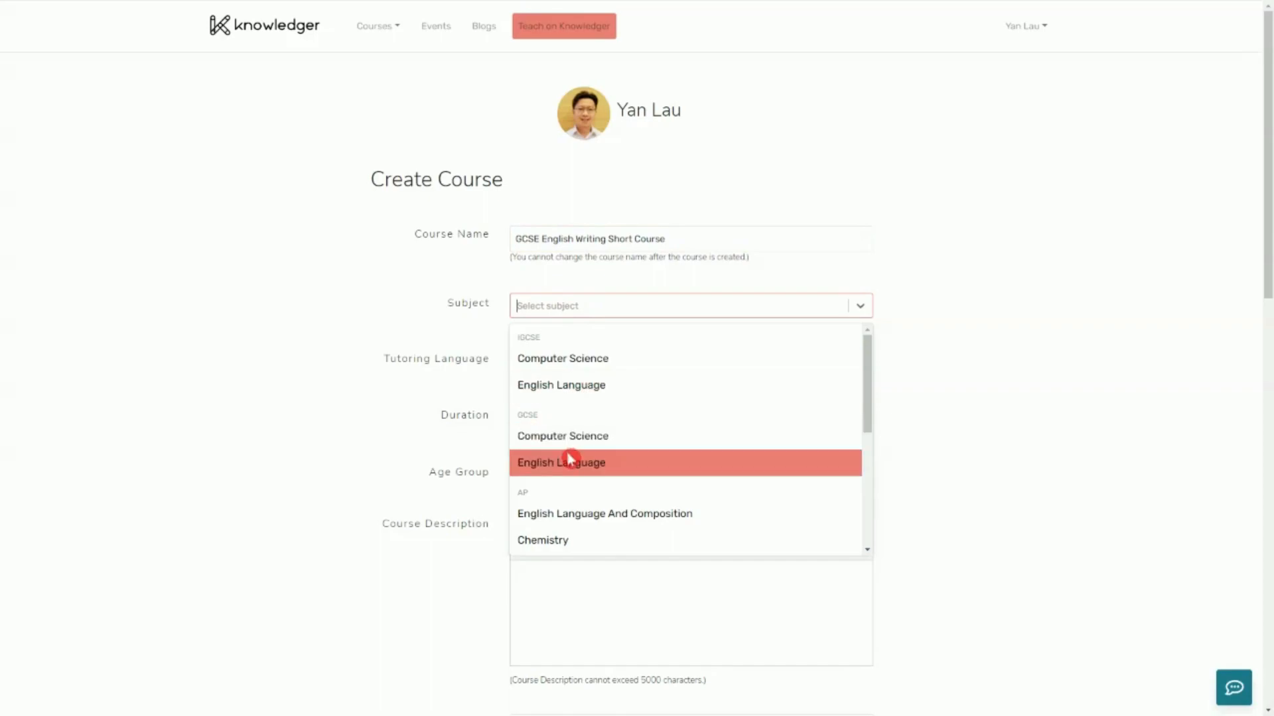
pyautogui.click(612, 467)
# - Set the tutoring language to English and the total course duration to 10 Hours
pyautogui.click(583, 362)
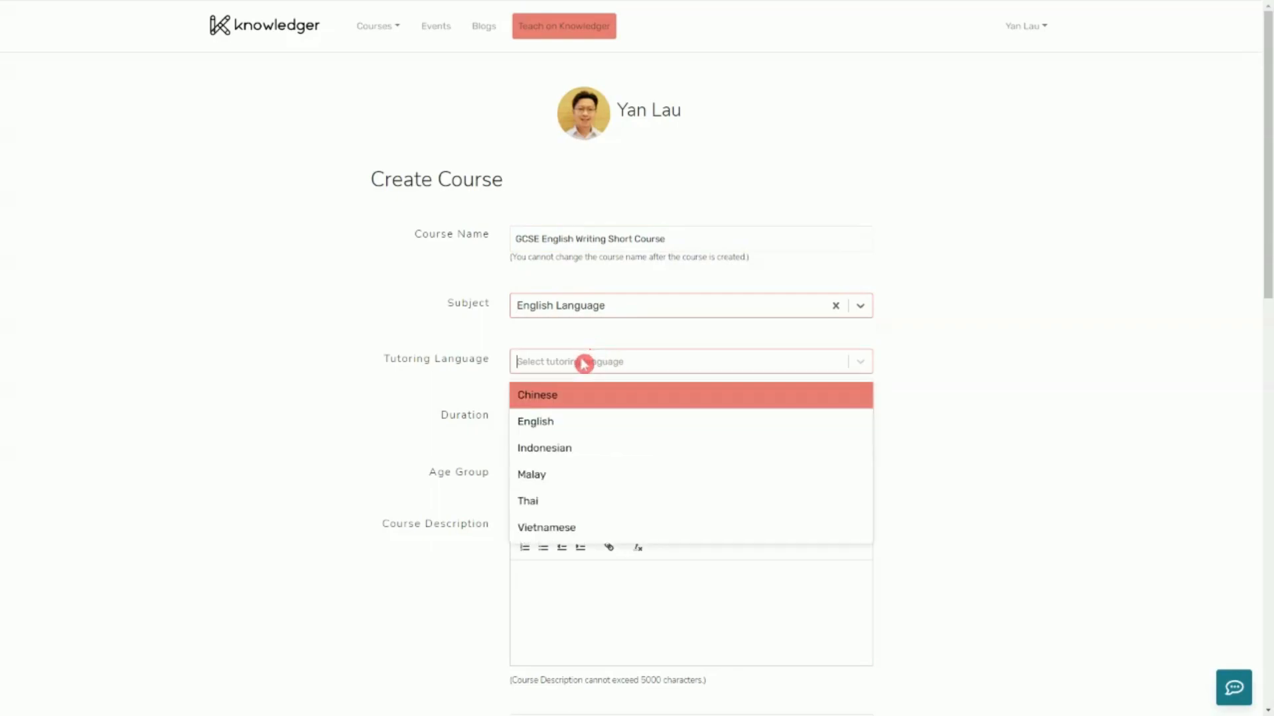
pyautogui.click(578, 421)
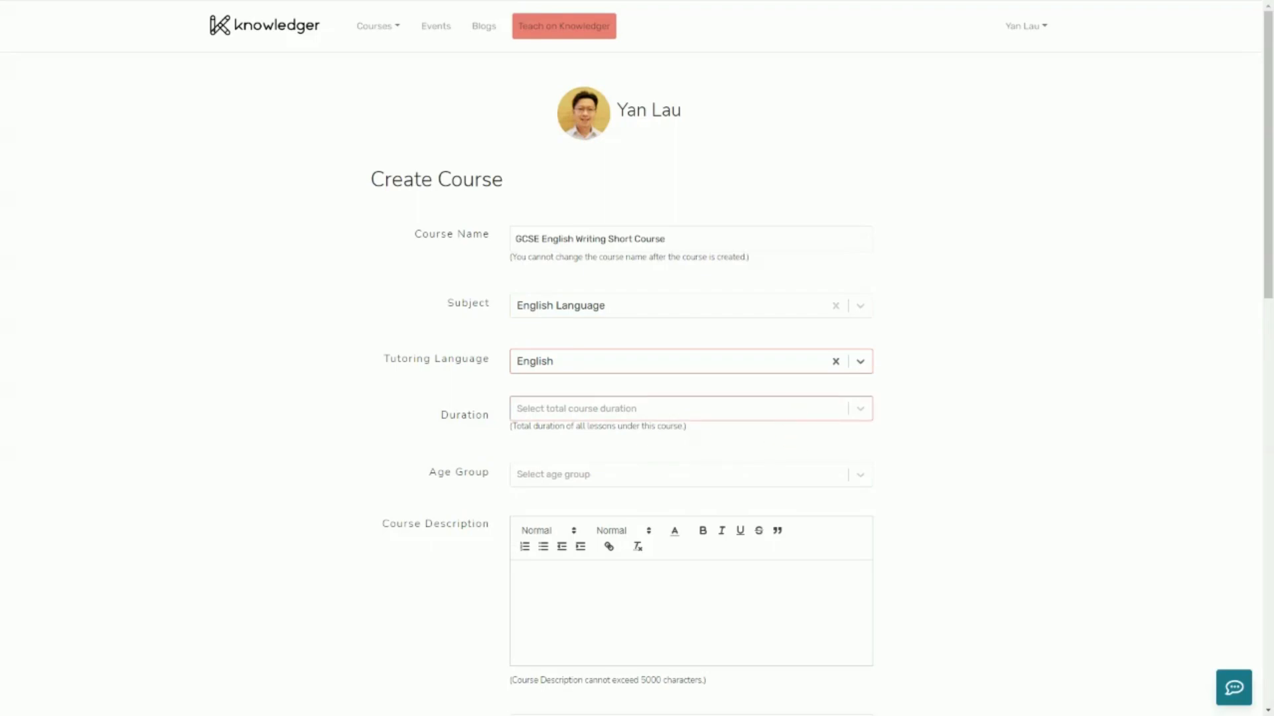
pyautogui.click(793, 413)
pyautogui.scroll(-5, 777, 495)
pyautogui.scroll(-3, 777, 498)
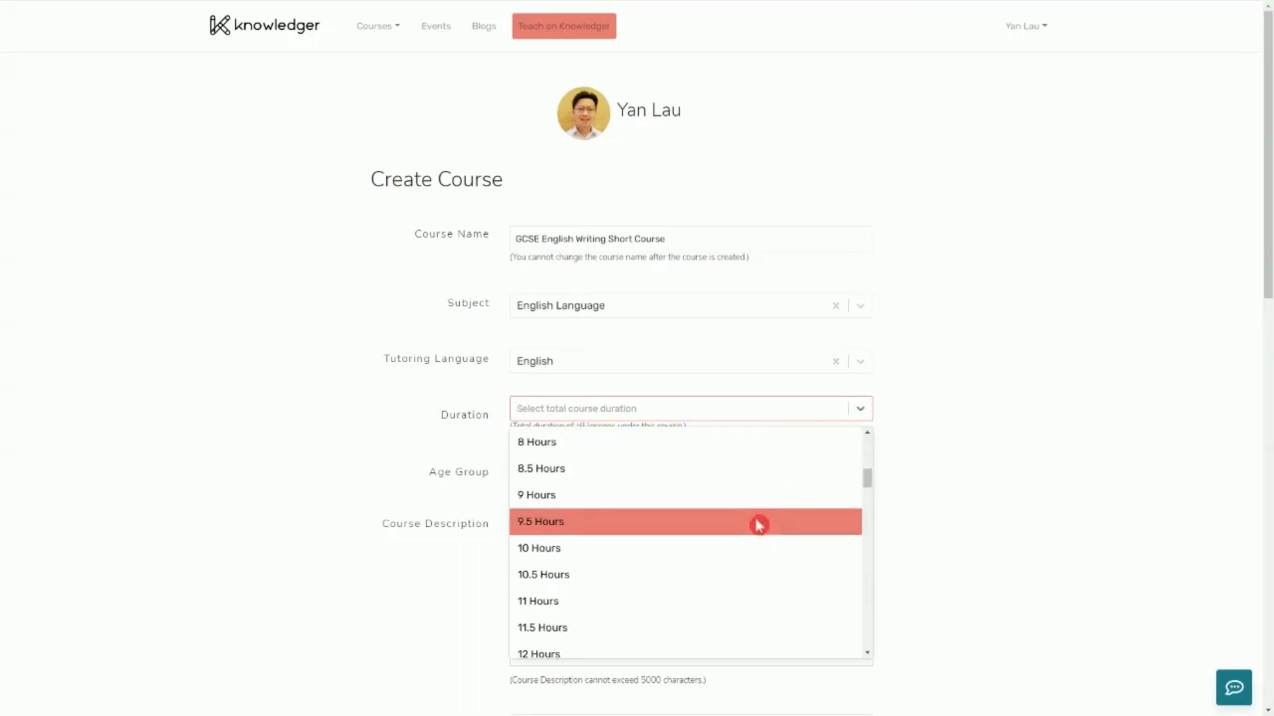
pyautogui.click(760, 551)
# - Set the age group to 13-15 Years and paste the lesson outline starting with "Lesson 1: Analyzing language" as the course description
pyautogui.click(574, 476)
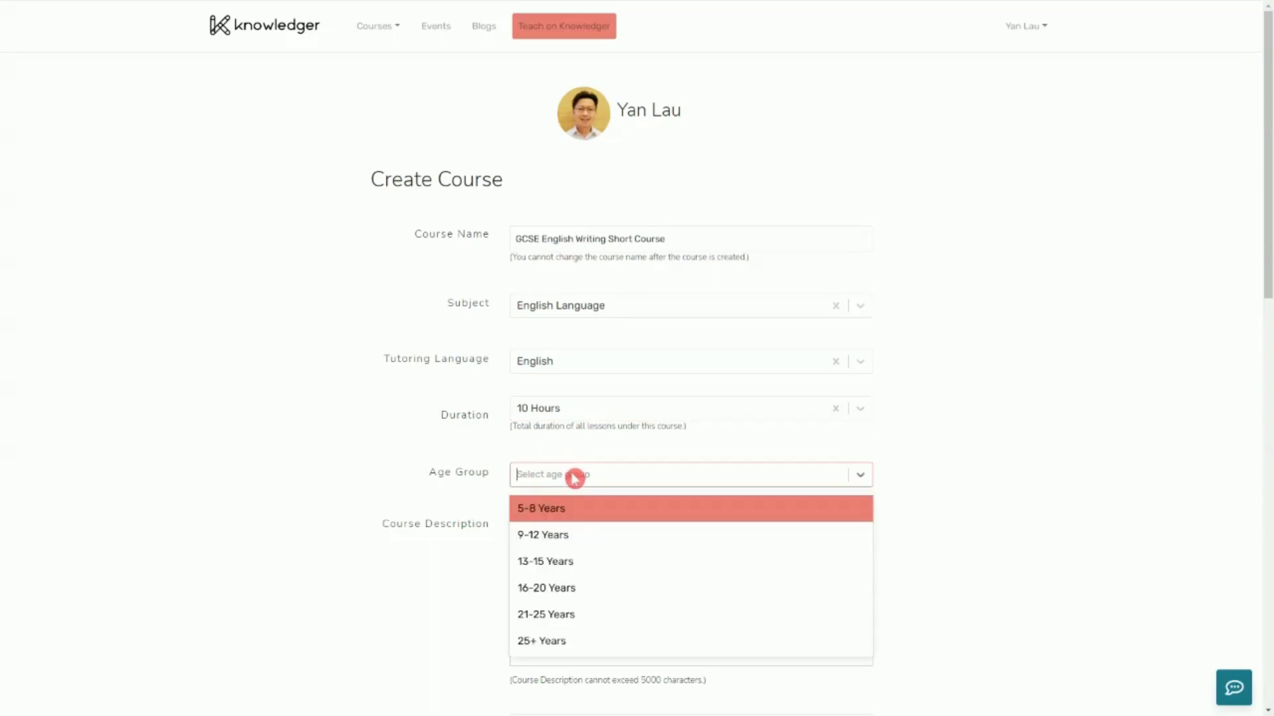
pyautogui.click(560, 564)
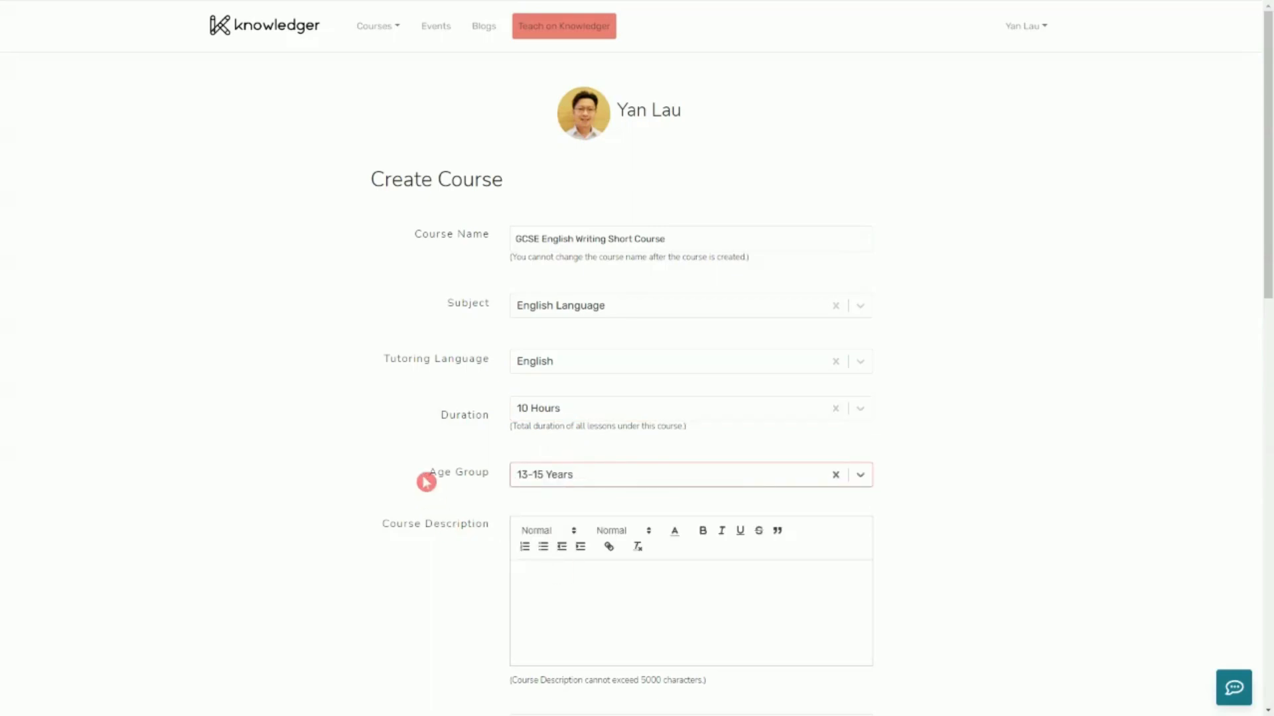
pyautogui.click(449, 500)
pyautogui.scroll(-1, 449, 500)
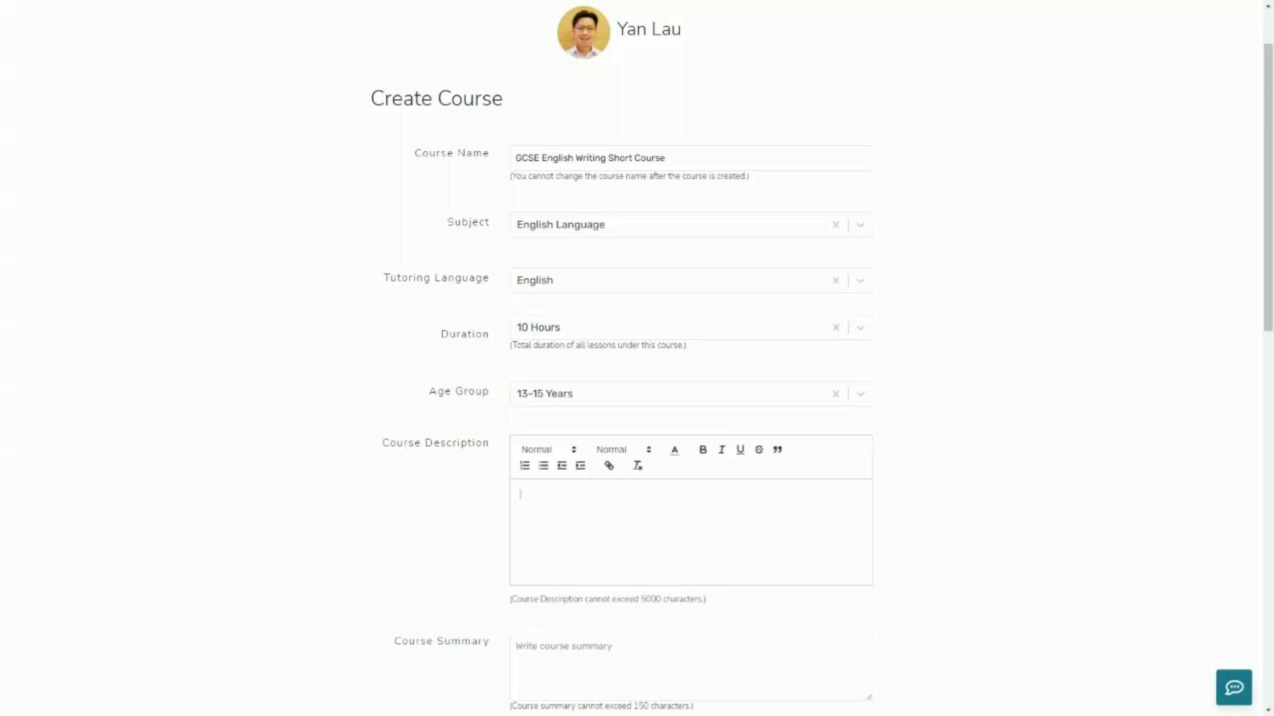
pyautogui.hotkey('ctrl', 'v')
pyautogui.moveTo(868, 559); pyautogui.dragTo(861, 497)
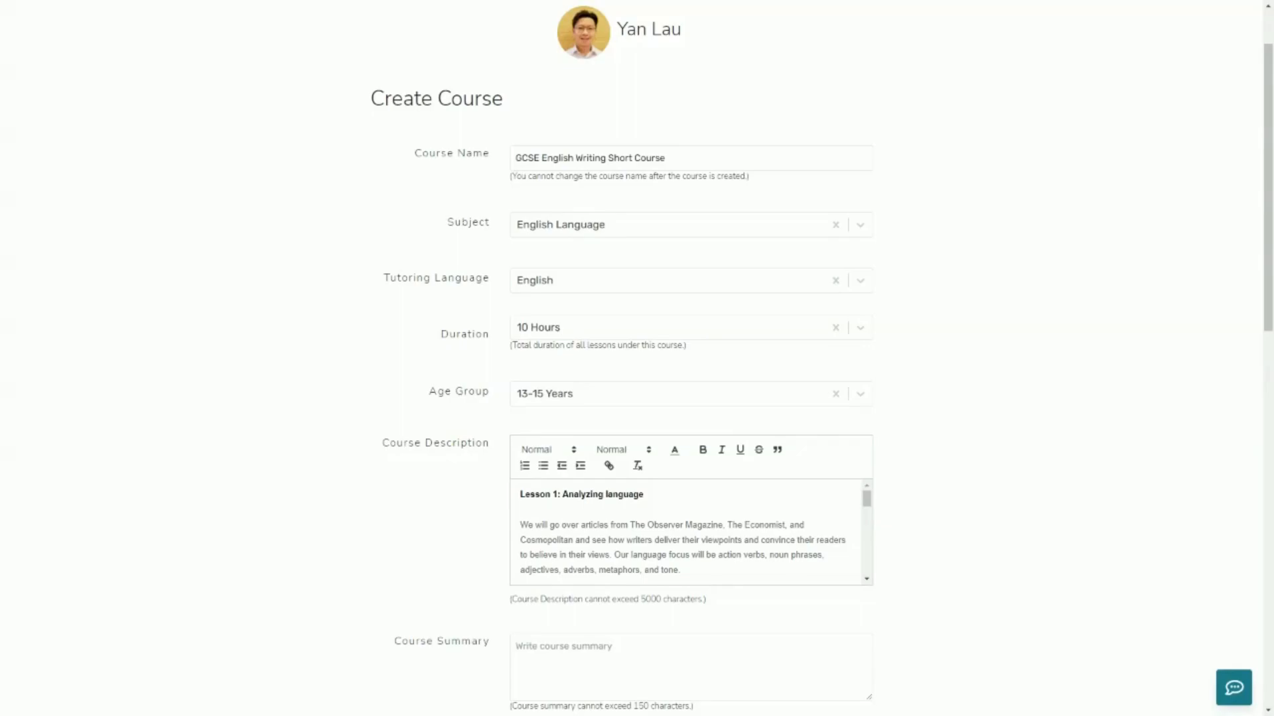
pyautogui.moveTo(873, 509)
pyautogui.mouseDown()
pyautogui.moveTo(878, 575)
pyautogui.moveTo(877, 502)
pyautogui.mouseUp()
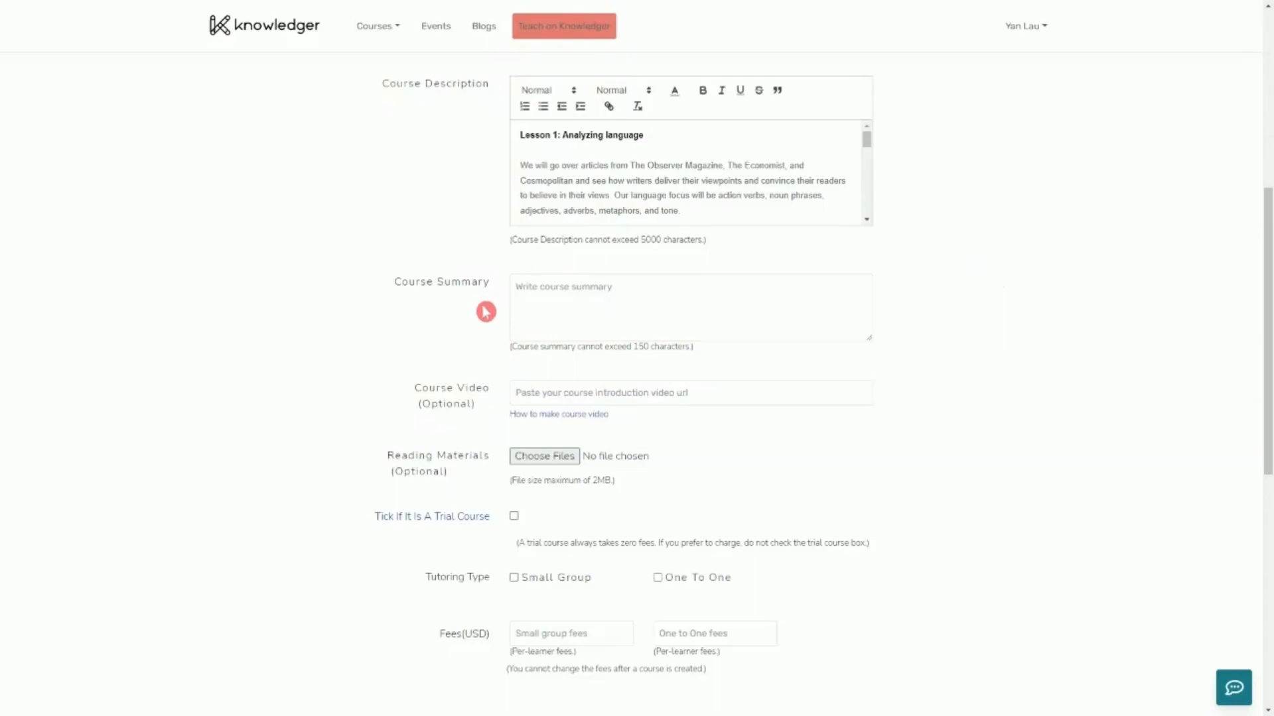
# - Enter the course summary "In this course, you will learn about different essential language skills that help you excel at writing descriptive and argumentative articles."
pyautogui.click(512, 305)
pyautogui.write('In this course, you will learn about different essential language skills that help you excel at writing descriptive and argumentative articles.')
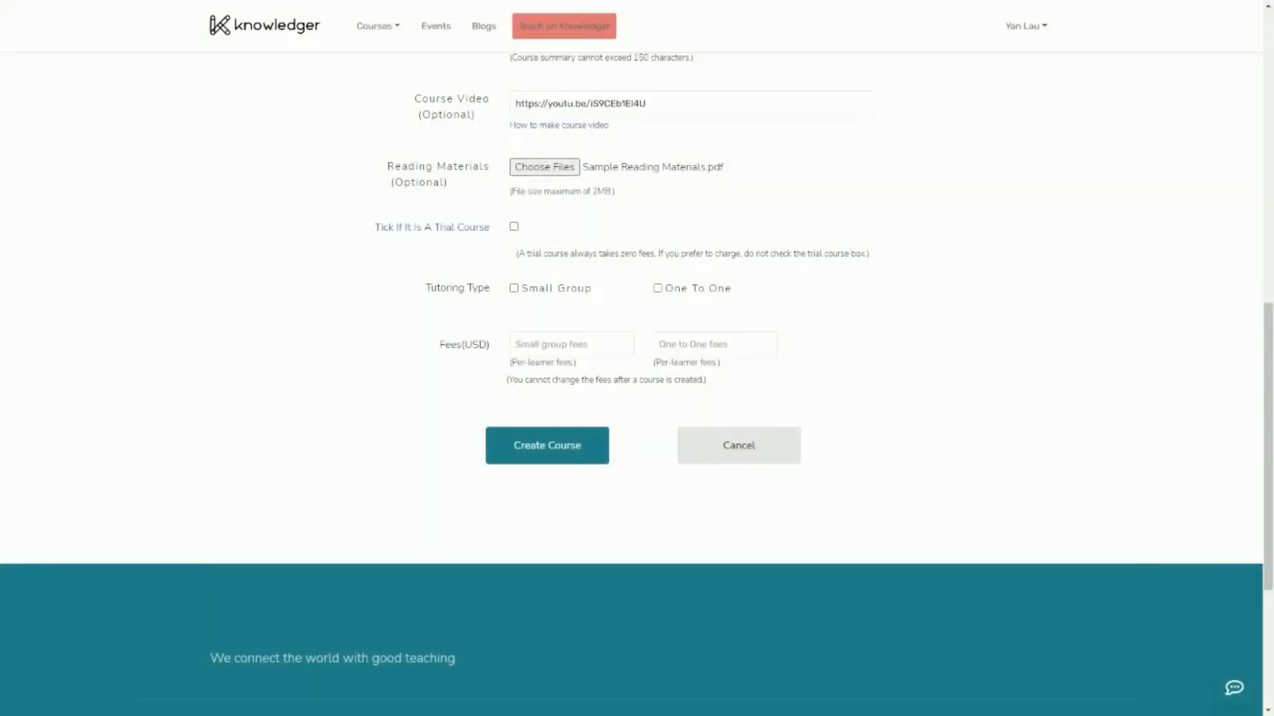
# - Try marking the course as a trial course and clear that option again
pyautogui.click(515, 228)
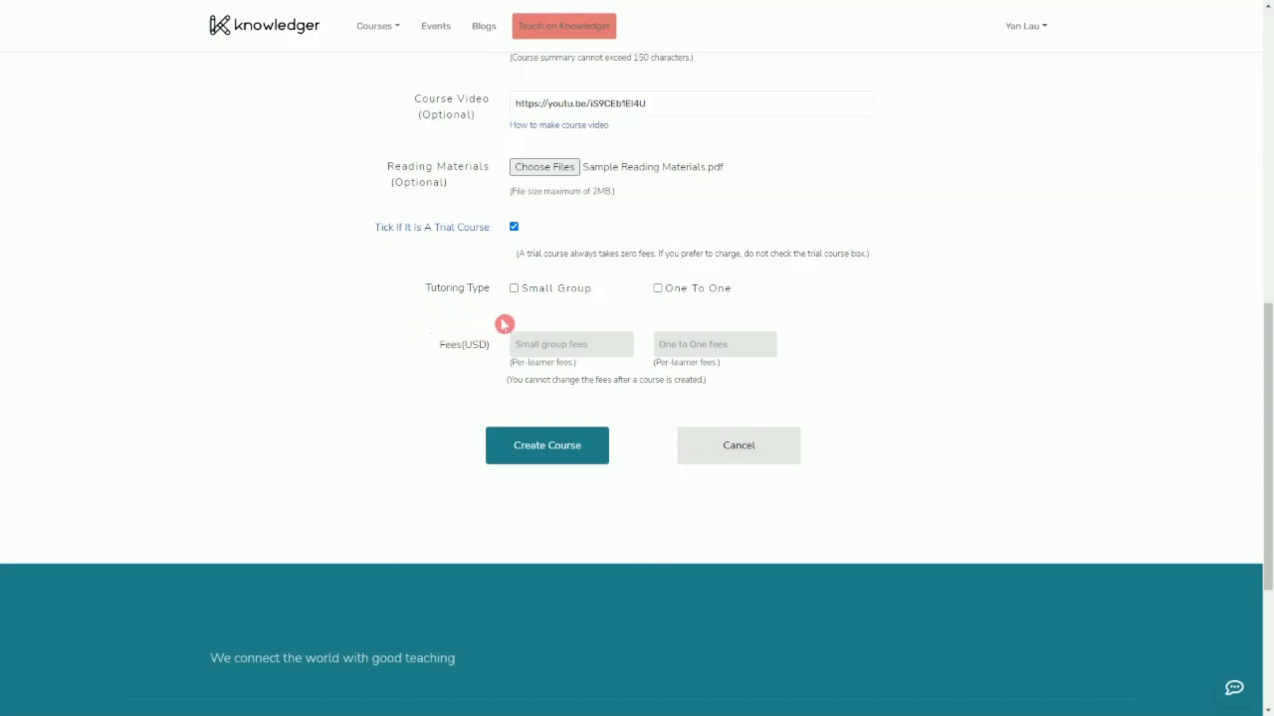
pyautogui.click(516, 227)
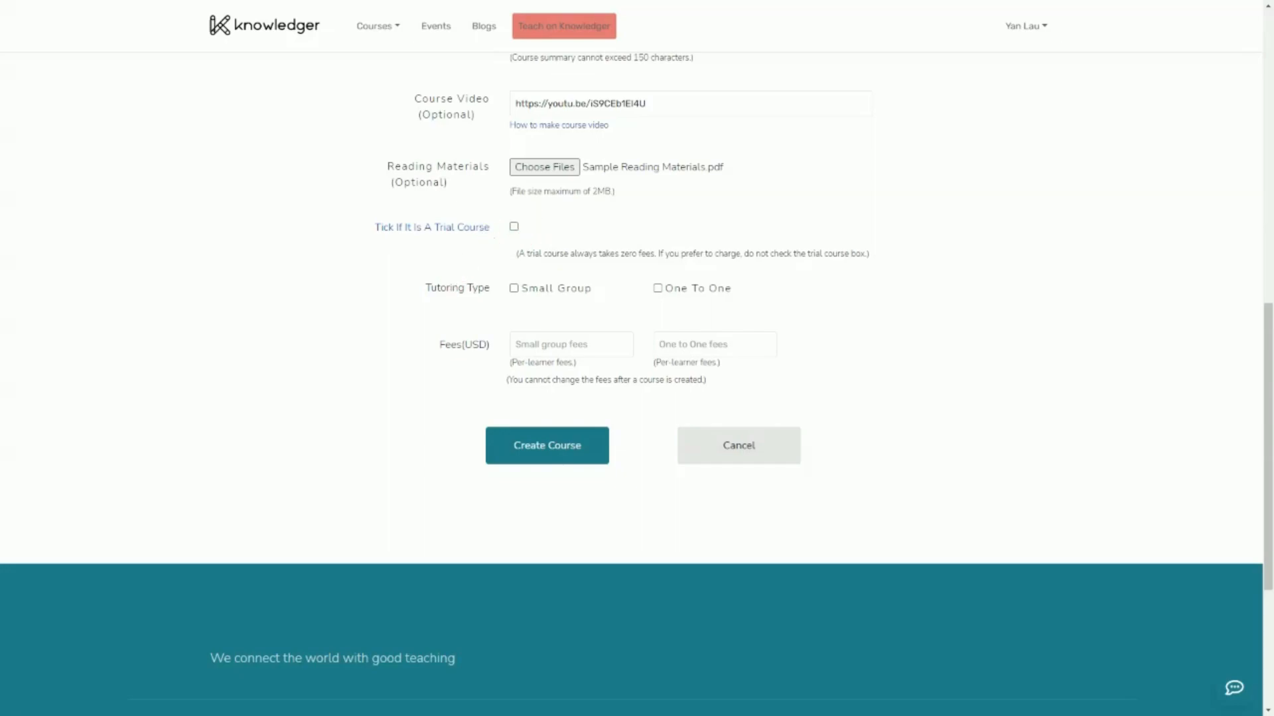
pyautogui.click(516, 290)
pyautogui.click(660, 290)
pyautogui.scroll(2, 820, 348)
pyautogui.scroll(8, 823, 381)
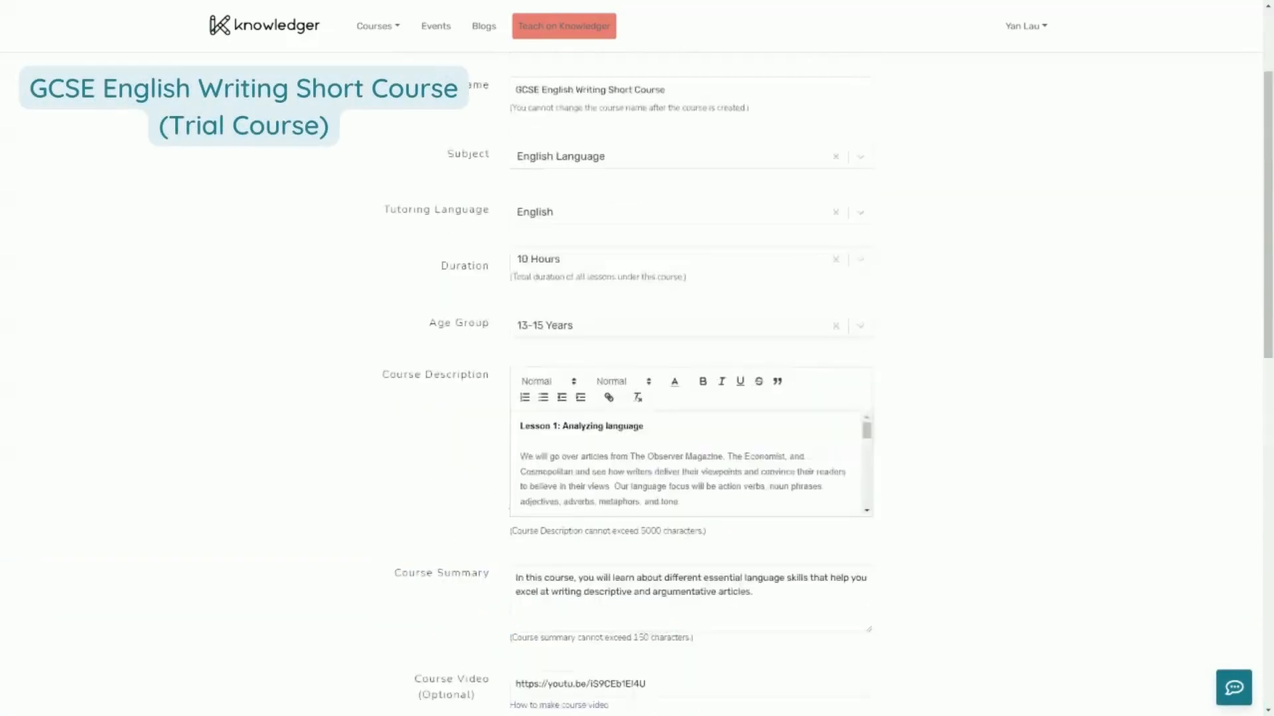
pyautogui.tripleClick(637, 172)
pyautogui.click(666, 173)
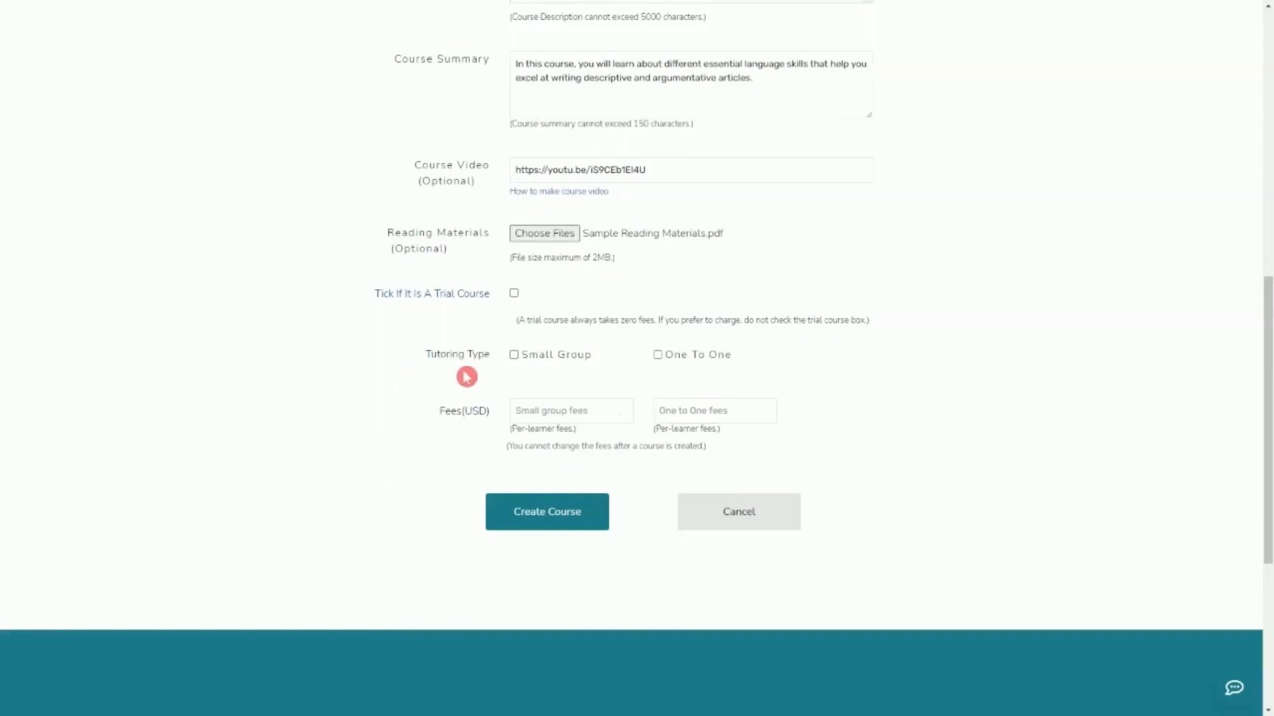
# - Offer the course as Small Group and One To One tutoring, with per-learner fees of 100 USD and 400 USD respectively
pyautogui.click(514, 357)
pyautogui.click(658, 356)
pyautogui.click(559, 410)
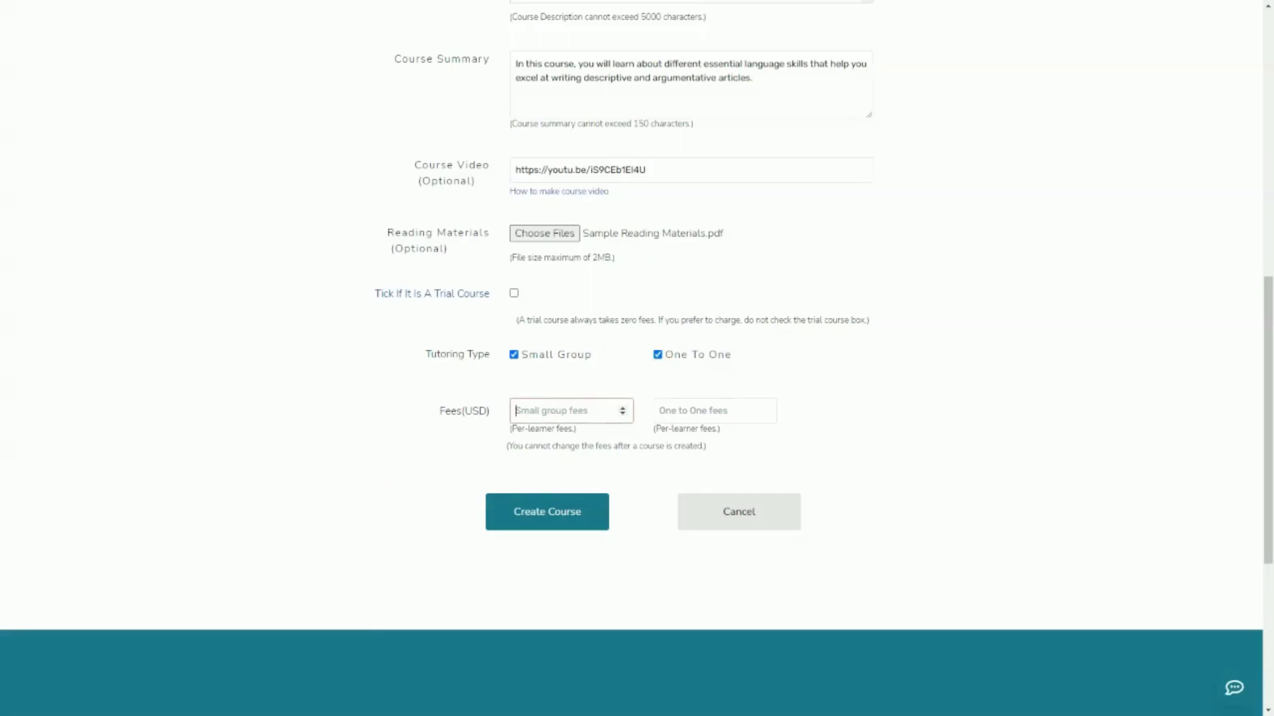
pyautogui.write('100')
pyautogui.click(655, 415)
pyautogui.write('400')
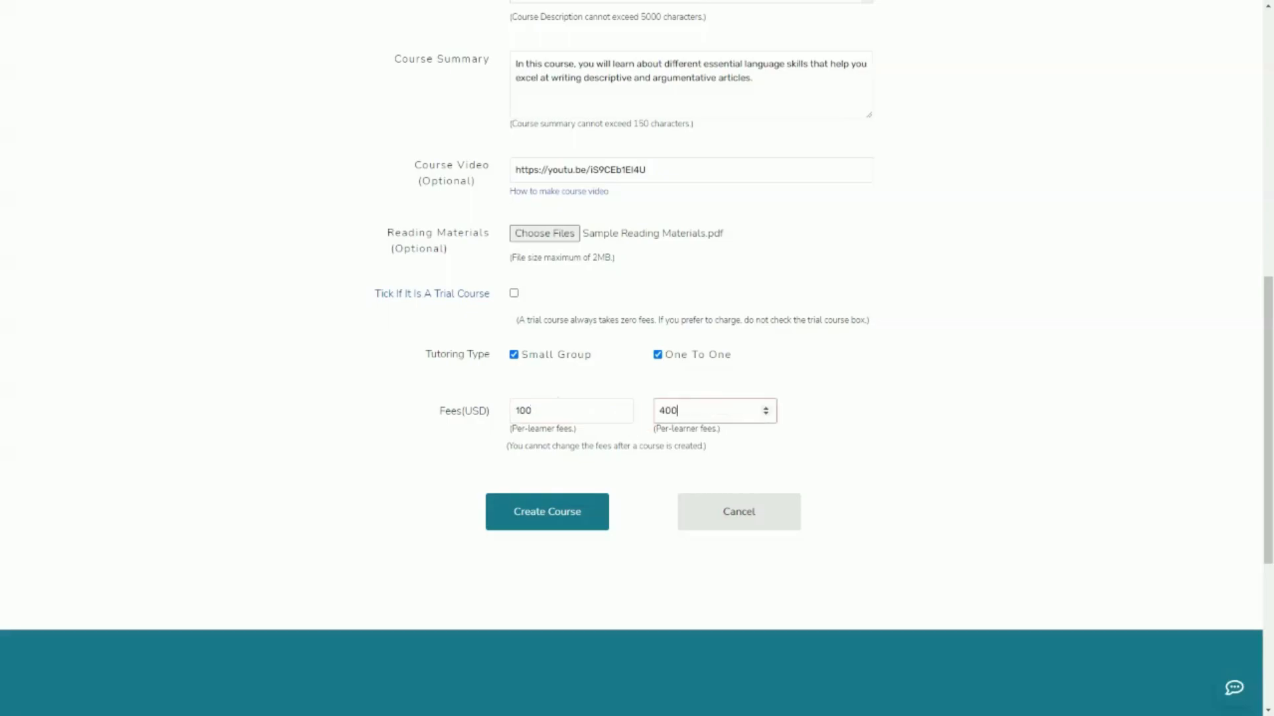
pyautogui.click(489, 387)
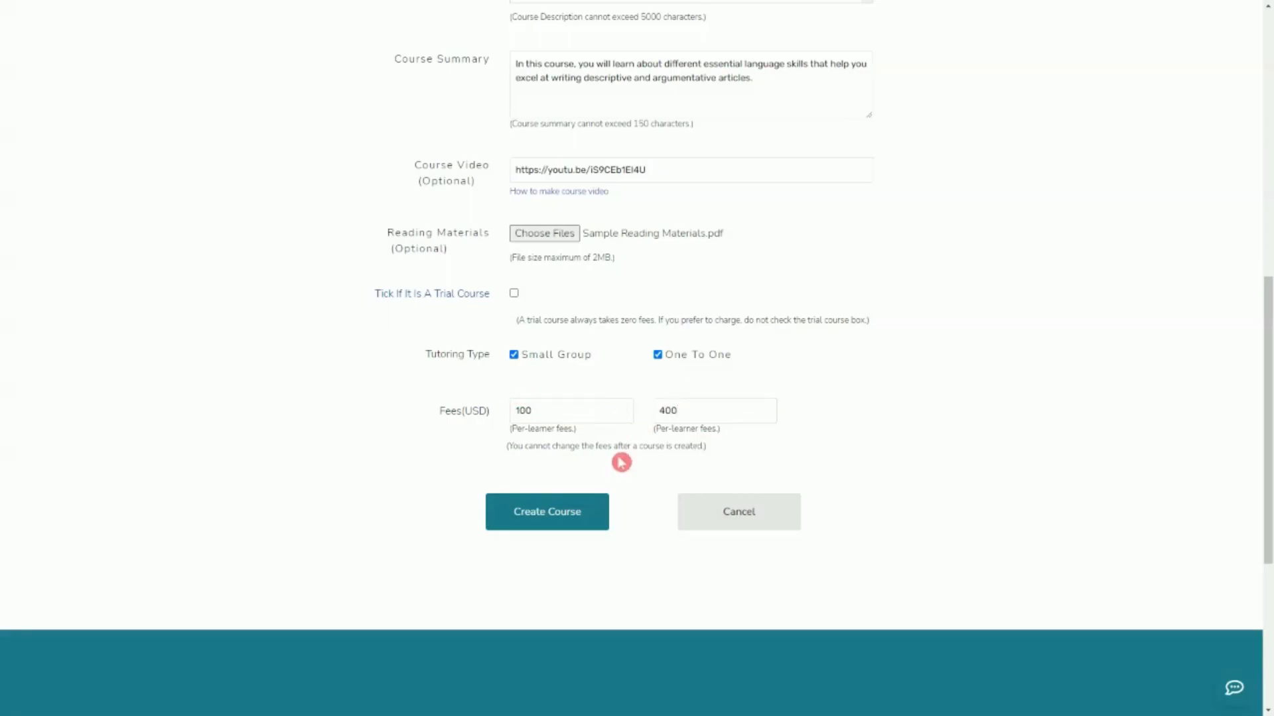
# - Review the completed course form and create the course
pyautogui.scroll(6, 831, 430)
pyautogui.scroll(-6, 830, 430)
pyautogui.scroll(-2, 819, 451)
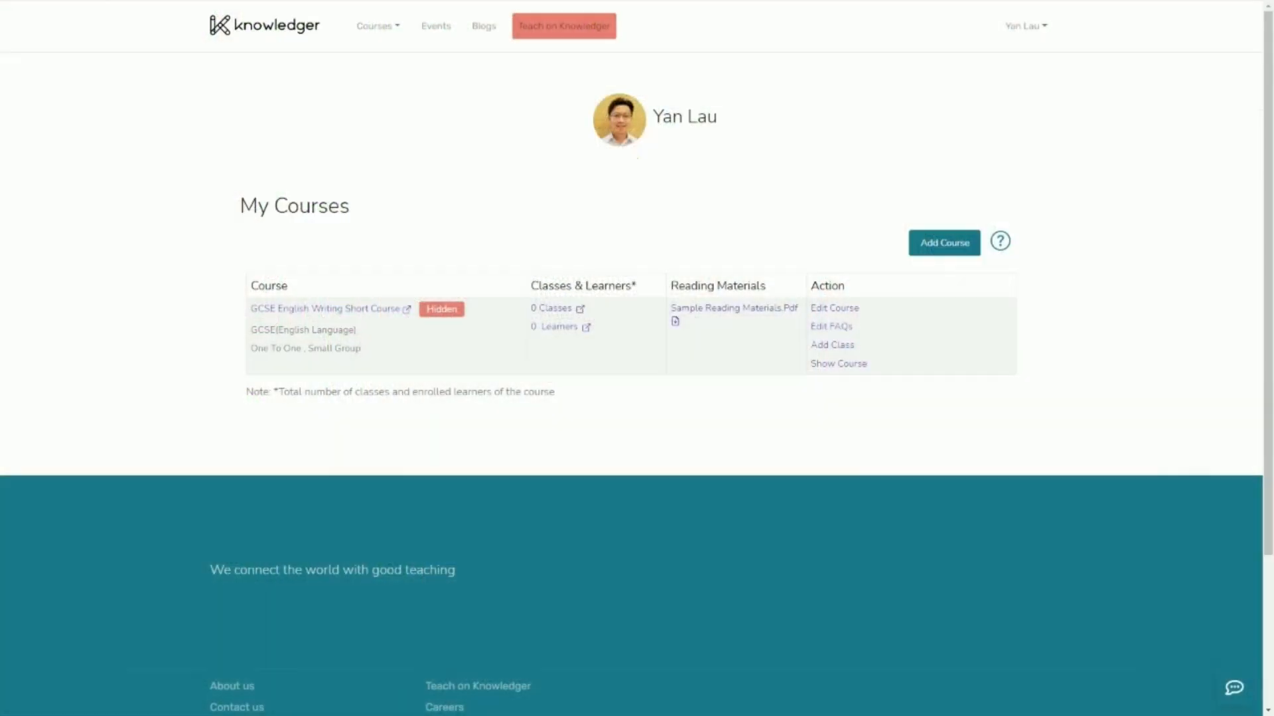
# - Start adding a class to the GCSE English Writing Short Course and highlight its class name
pyautogui.click(832, 345)
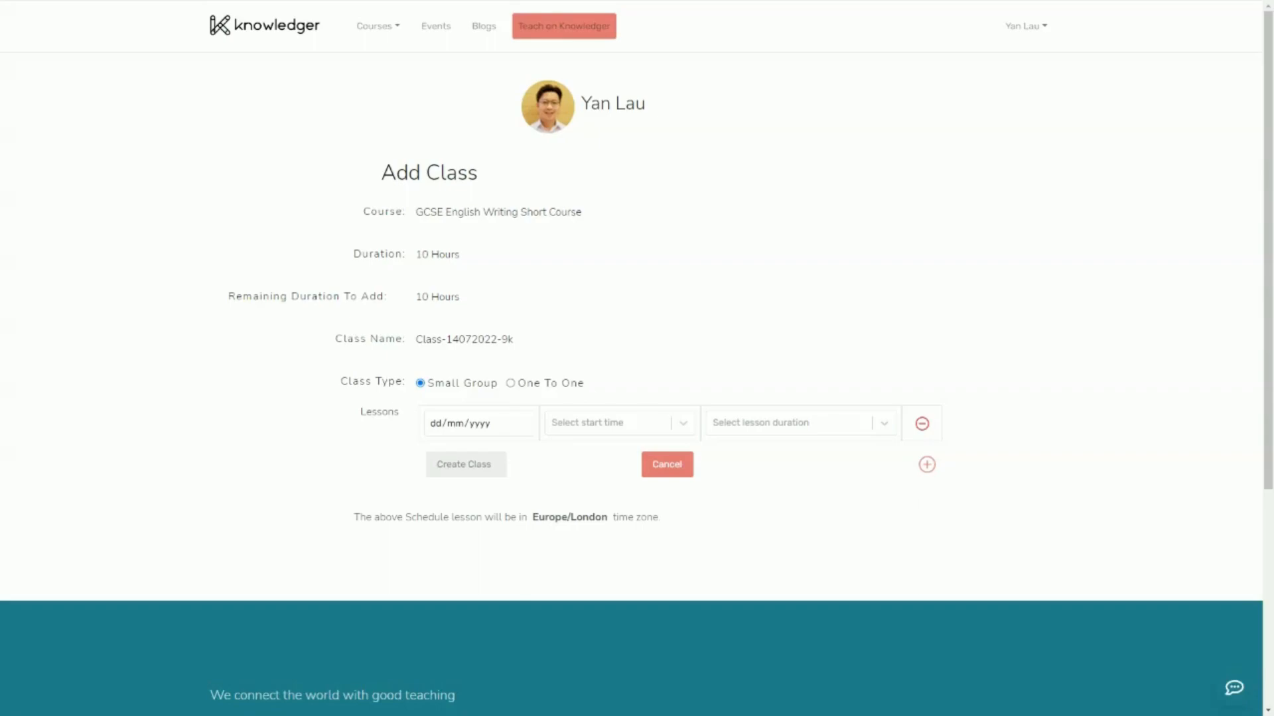
pyautogui.moveTo(307, 346); pyautogui.dragTo(562, 334)
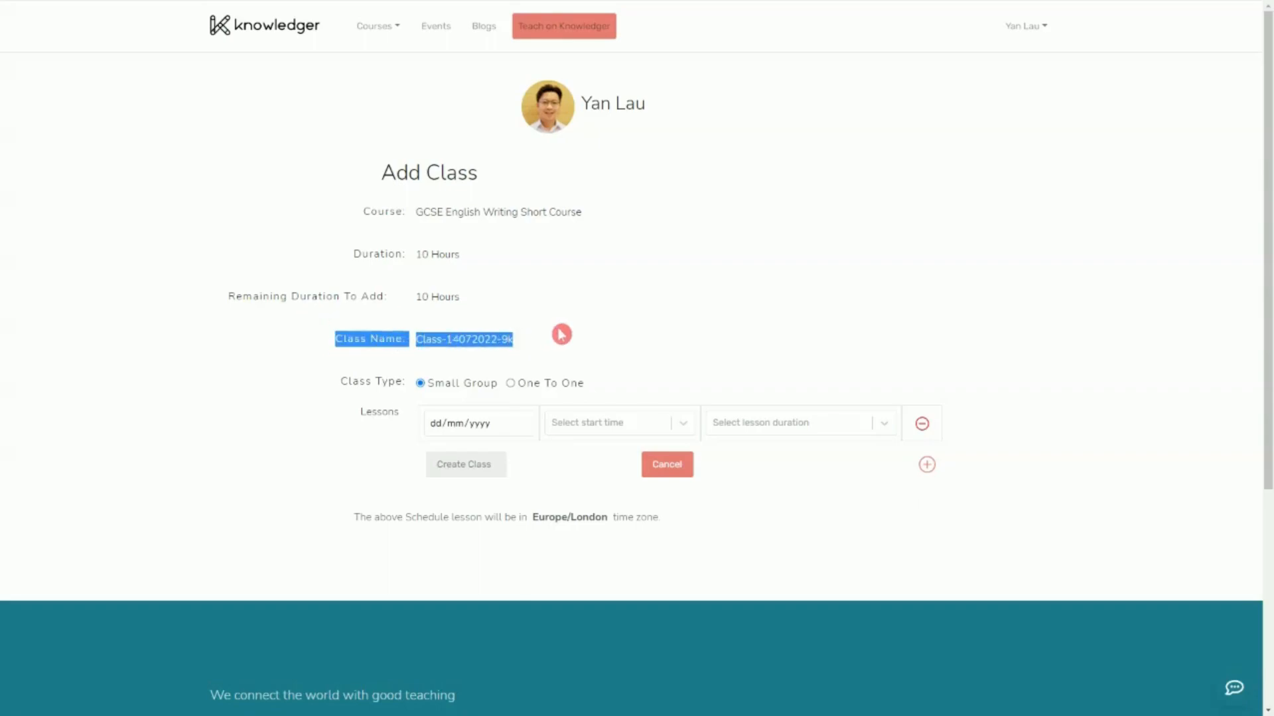
pyautogui.click(561, 334)
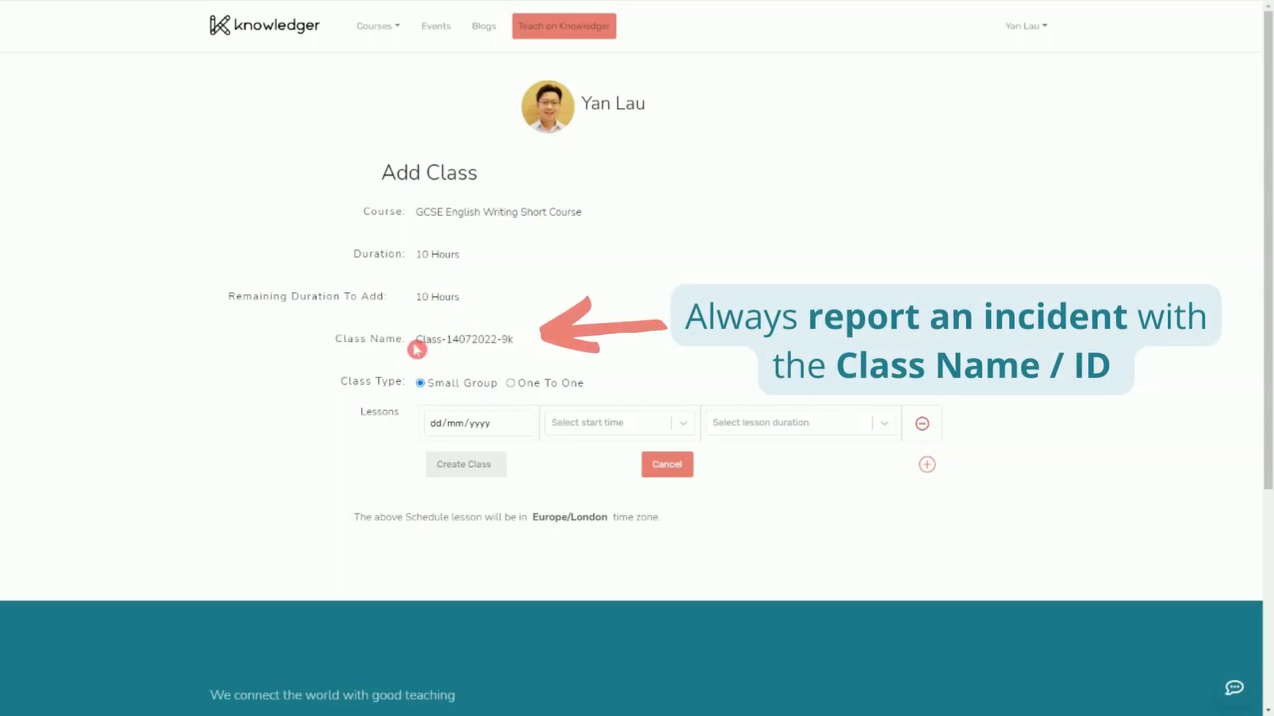
pyautogui.moveTo(415, 339); pyautogui.dragTo(513, 339)
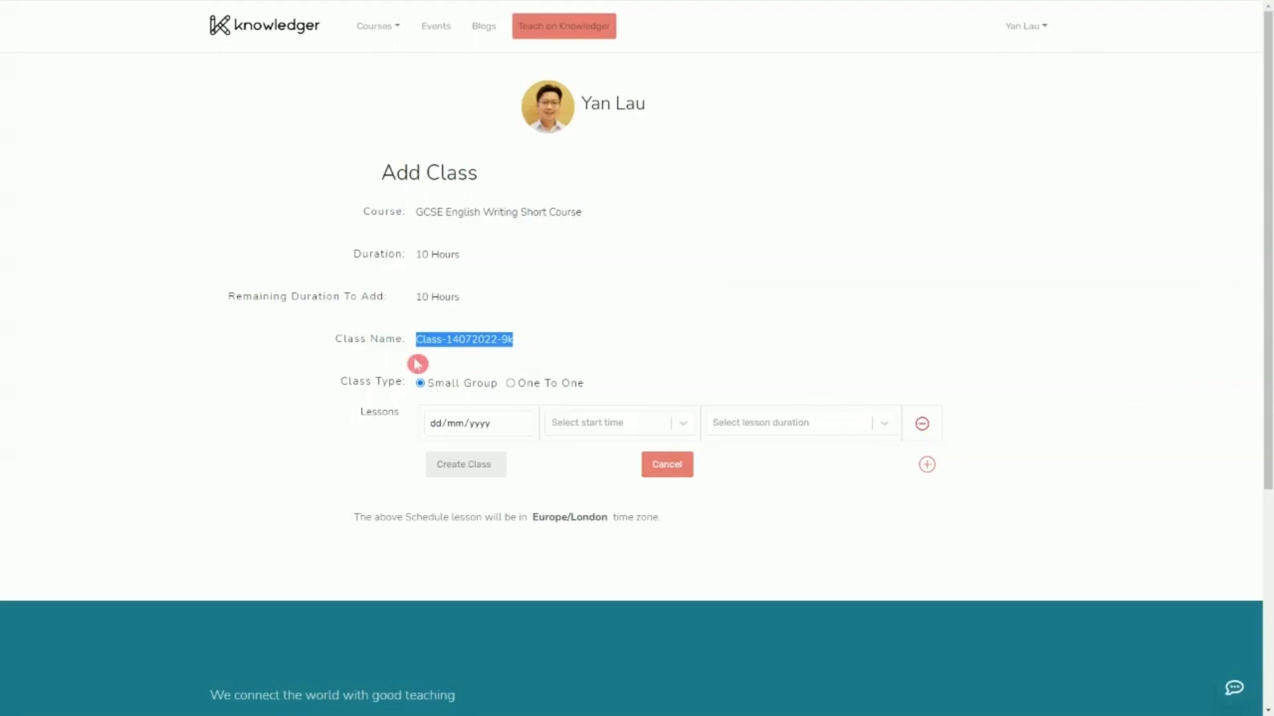
# - Switch the class type to One To One and back to Small Group
pyautogui.click(510, 384)
pyautogui.click(420, 384)
pyautogui.click(511, 385)
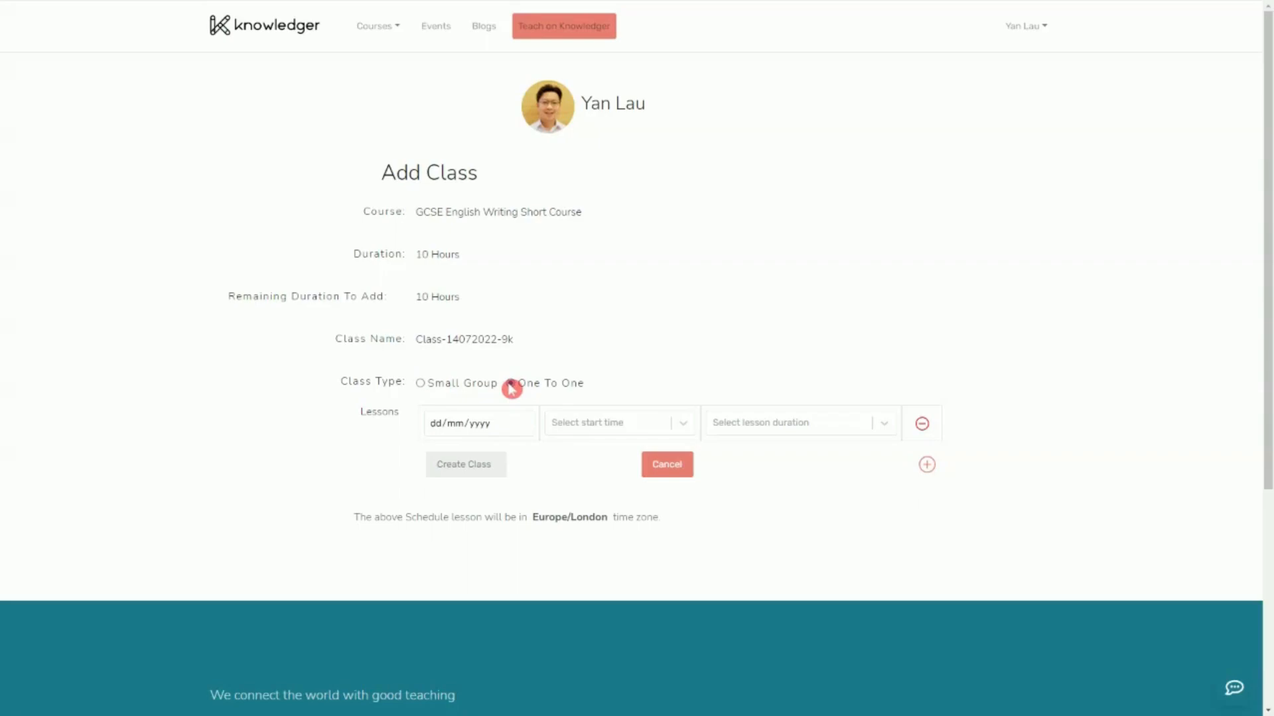
pyautogui.click(422, 386)
# - Schedule the class's first lesson for 14/07/2022 at 10:00 with a duration of 120 minutes
pyautogui.click(473, 431)
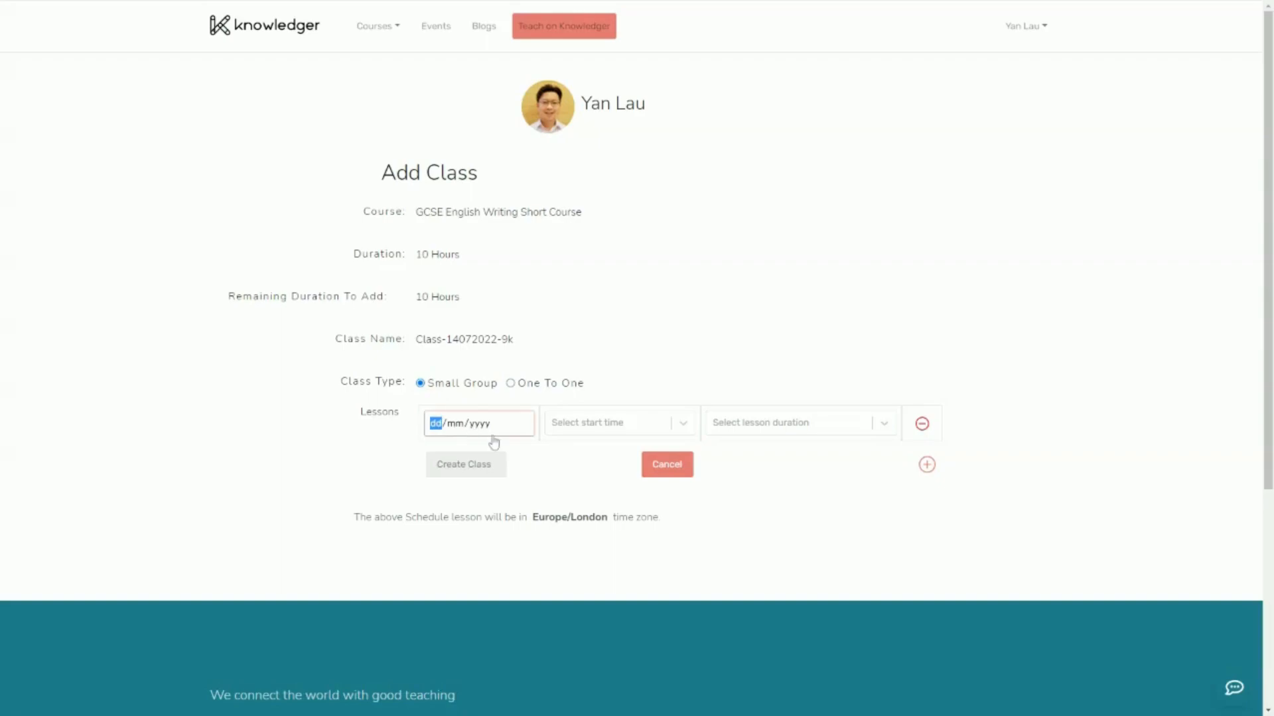
pyautogui.click(500, 445)
pyautogui.click(624, 458)
pyautogui.click(672, 433)
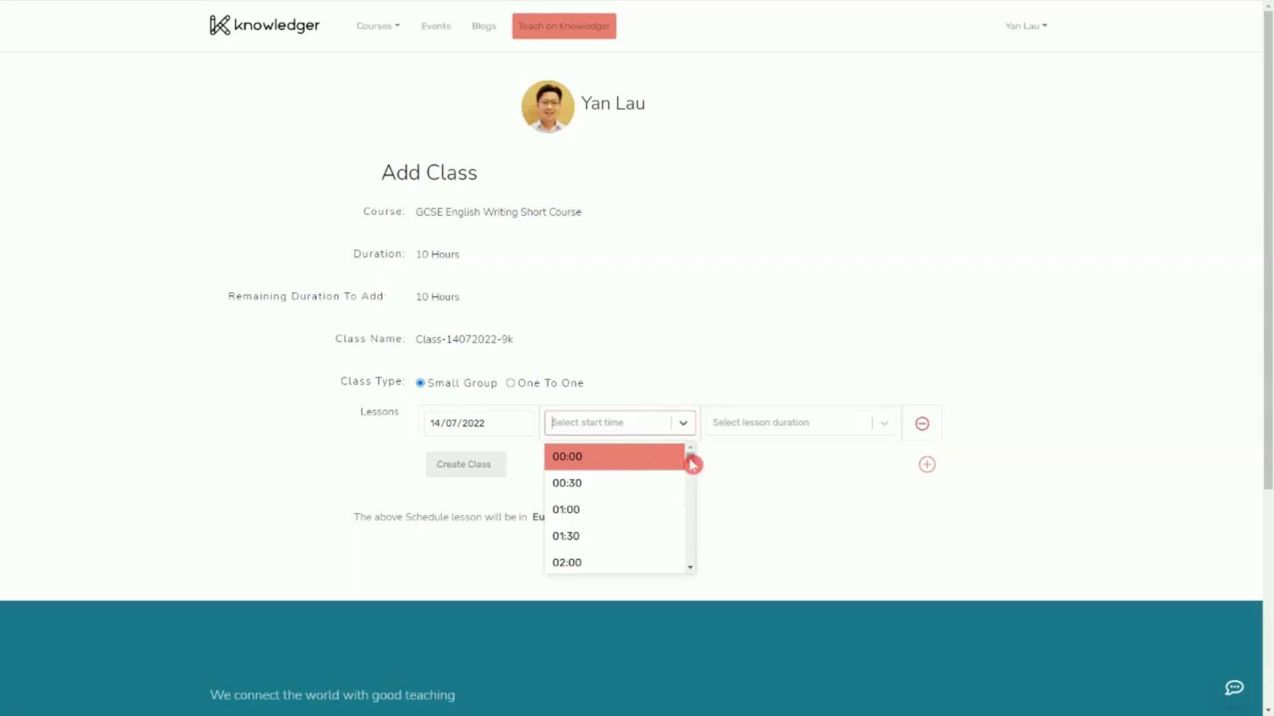
pyautogui.moveTo(690, 460); pyautogui.dragTo(690, 503)
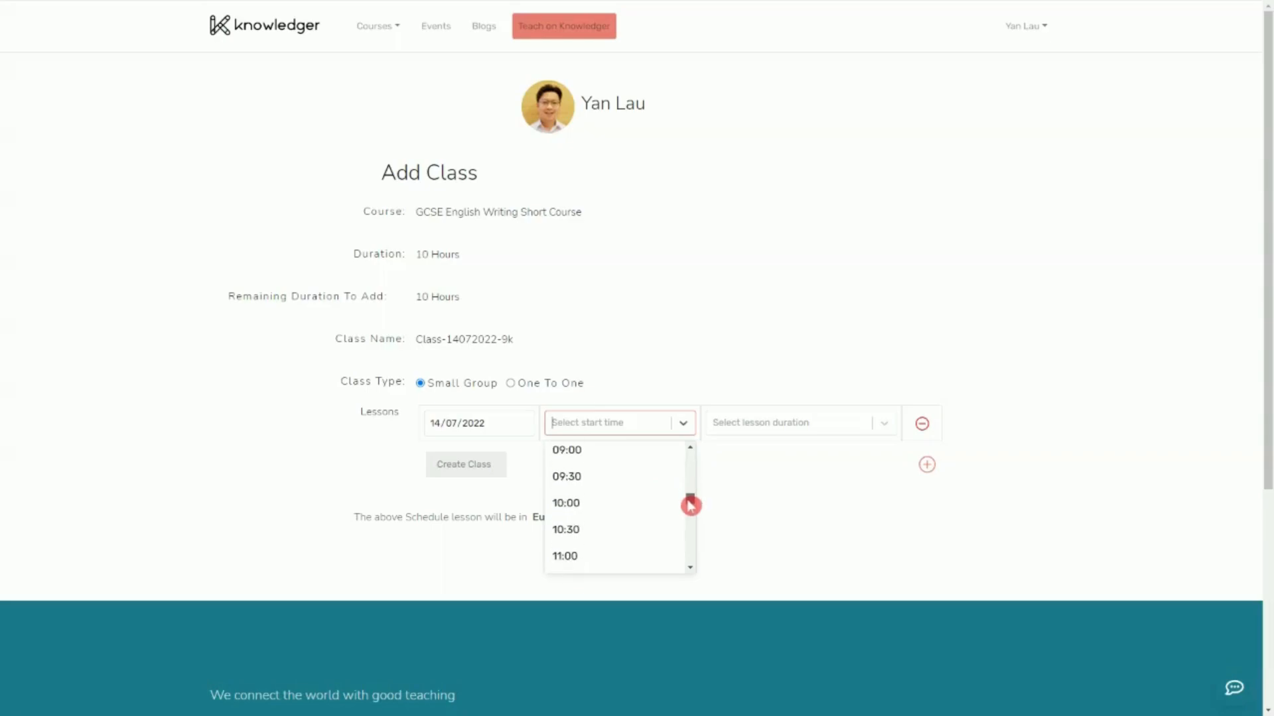
pyautogui.click(656, 505)
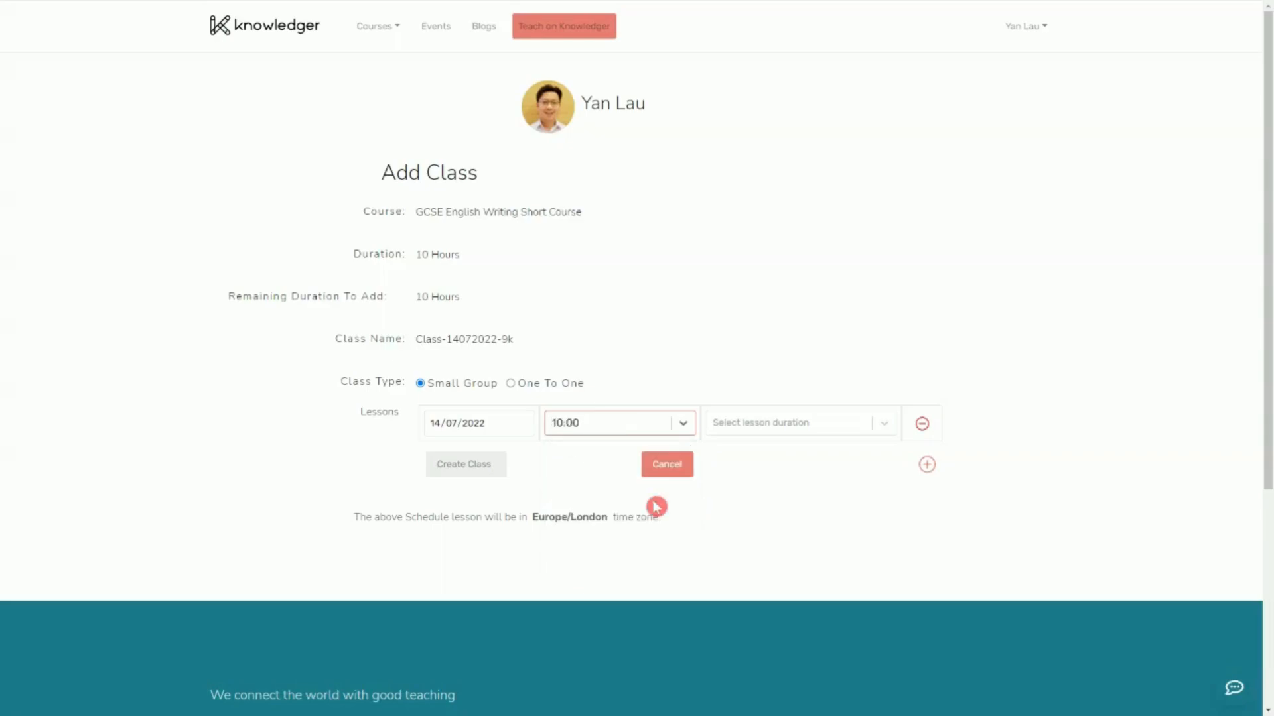
pyautogui.click(814, 429)
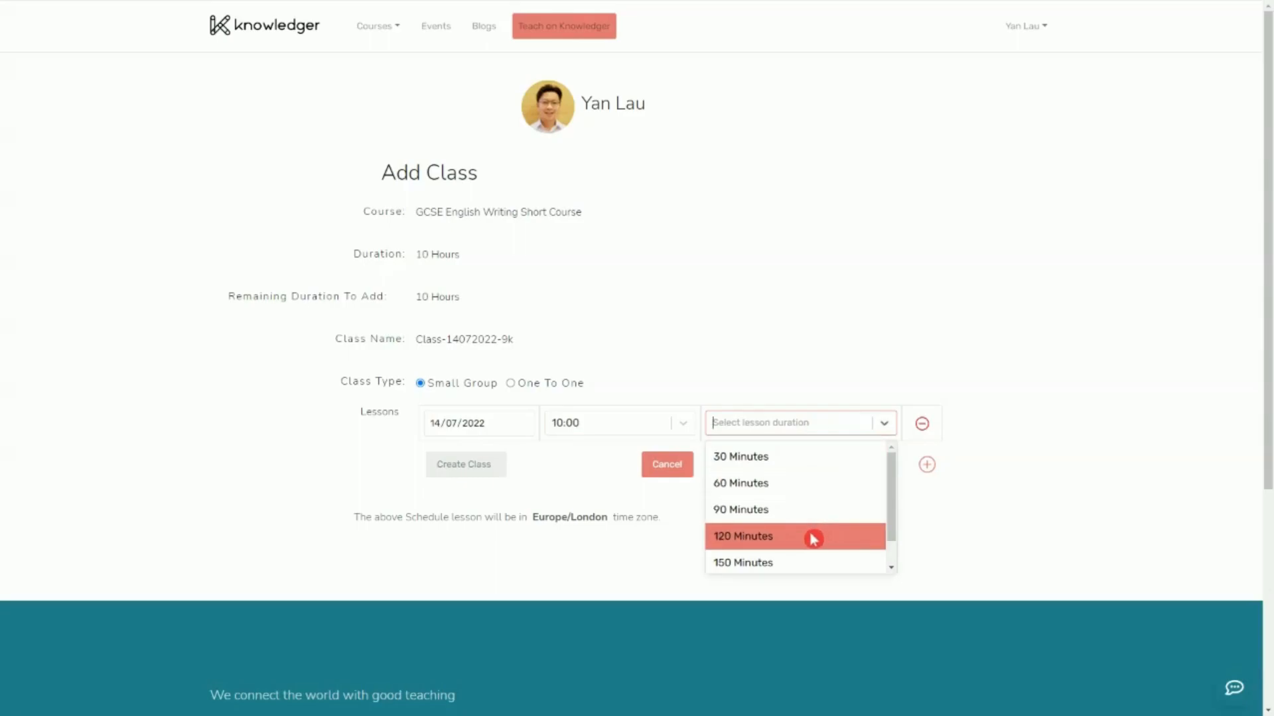
pyautogui.click(753, 538)
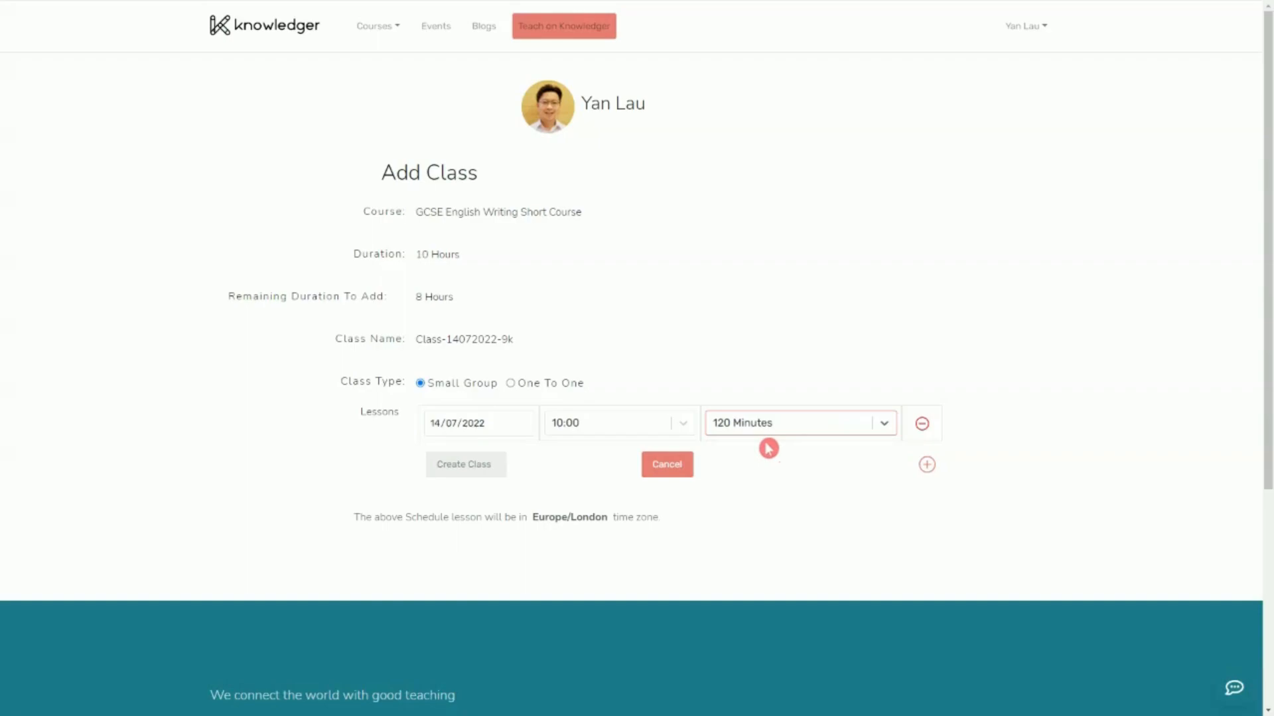
# - Add 120-minute lessons at 10:00 on 21/07, 28/07, 04/08 and 11/08/2022, and create the class
pyautogui.click(927, 464)
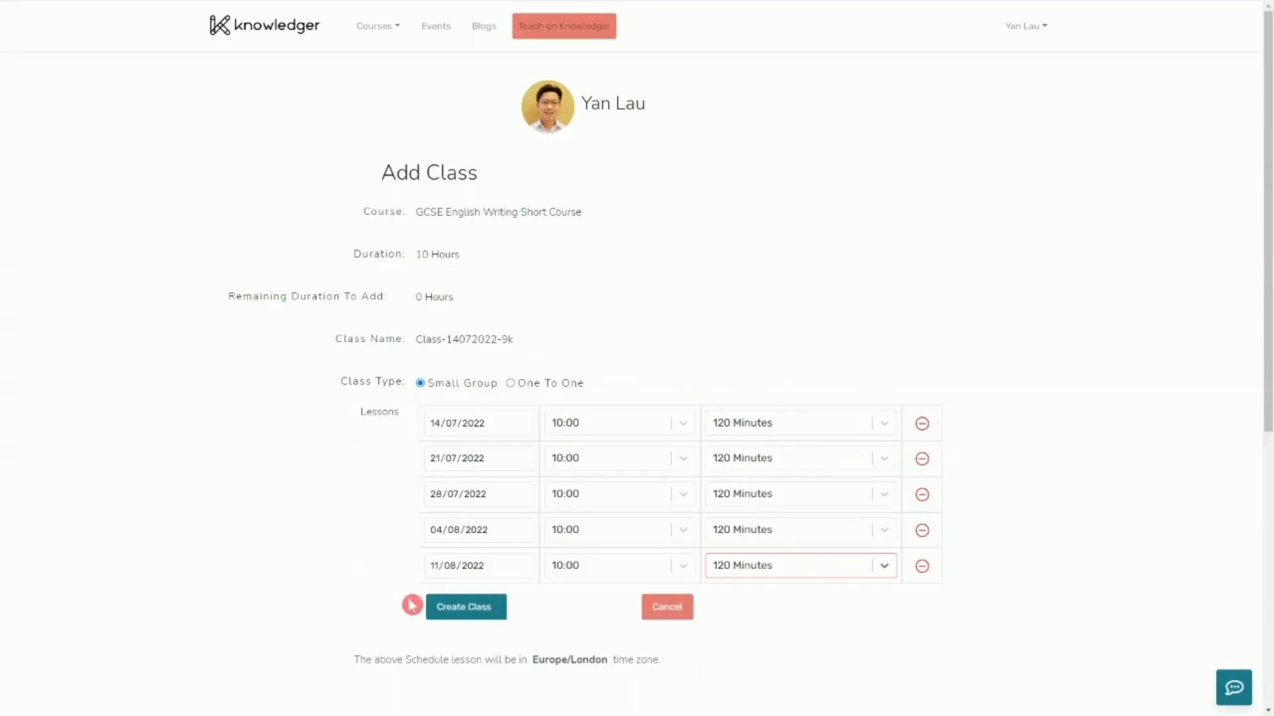
pyautogui.click(488, 615)
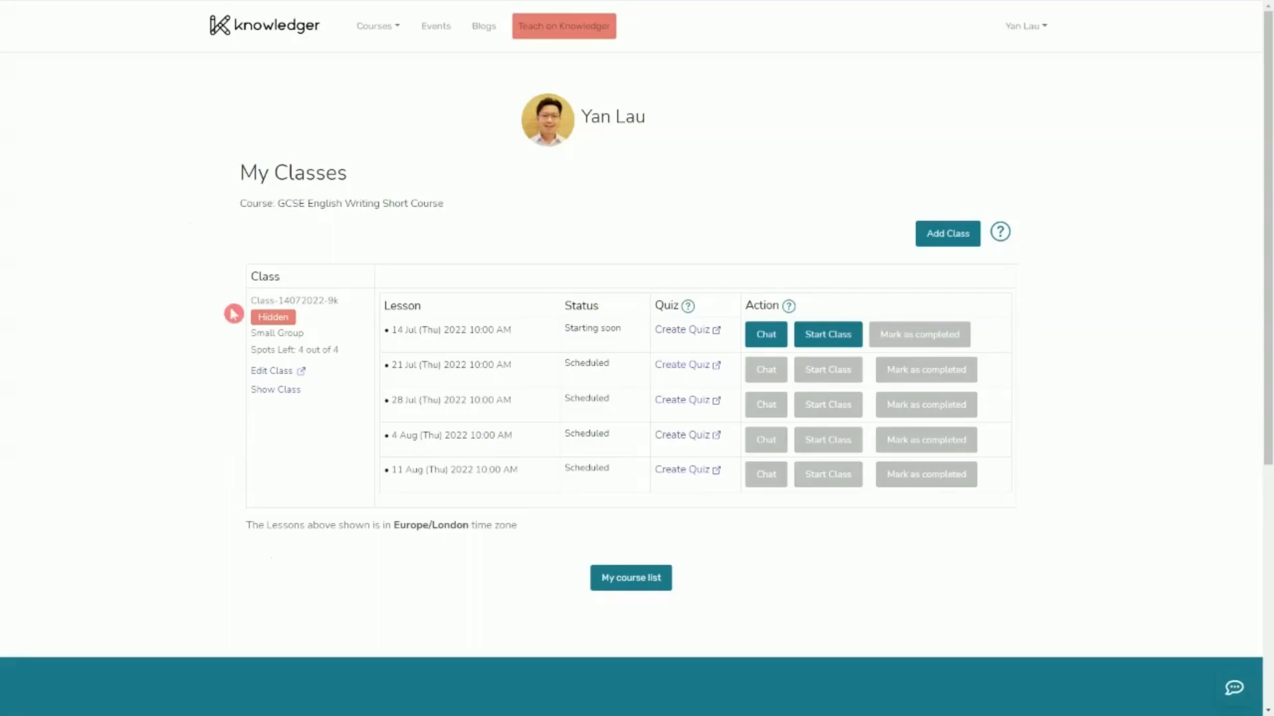
# - Examine the new class's name and the statuses of its first two lessons in the class list
pyautogui.moveTo(236, 301); pyautogui.dragTo(347, 301)
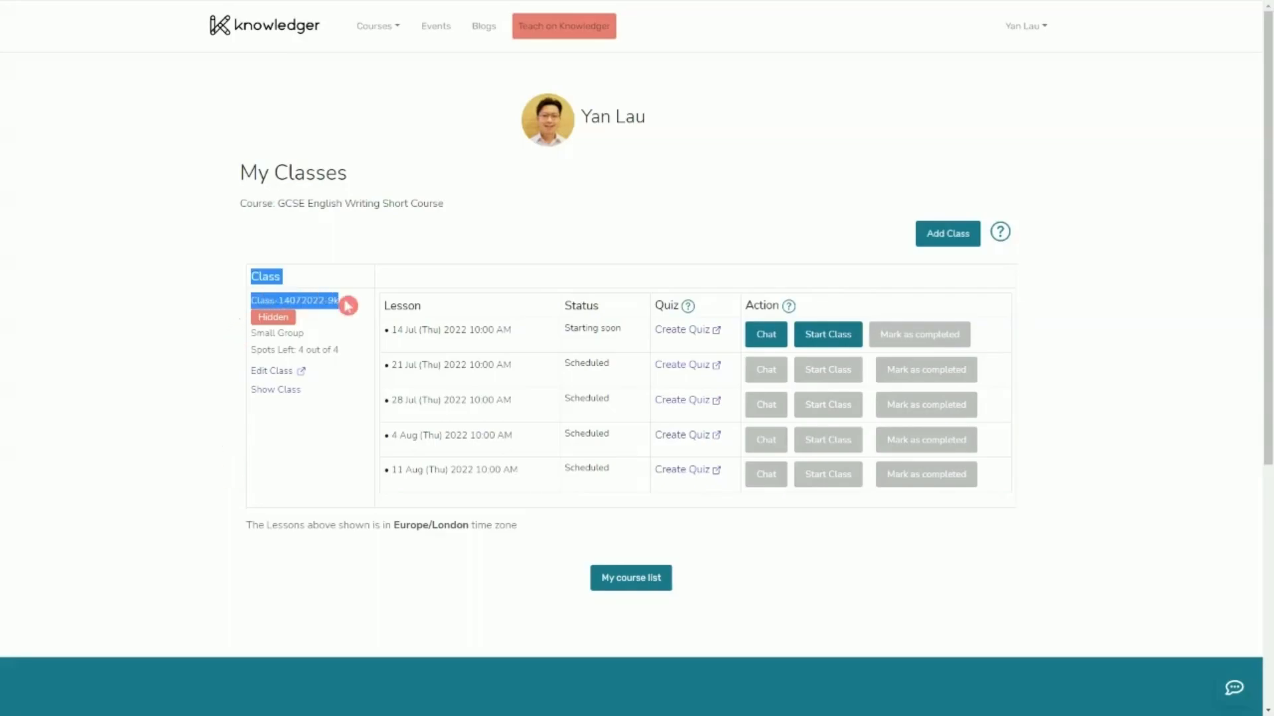
pyautogui.click(183, 329)
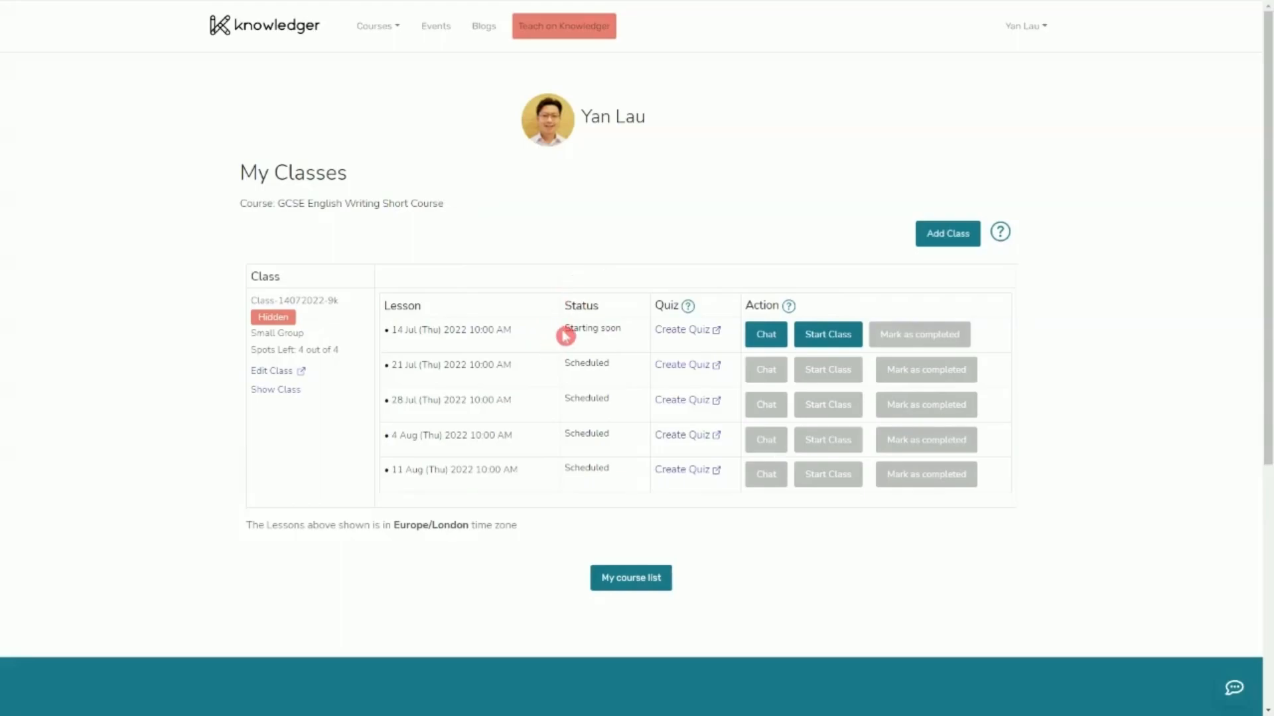
pyautogui.moveTo(565, 330); pyautogui.dragTo(621, 330)
pyautogui.click(628, 332)
pyautogui.moveTo(565, 364); pyautogui.dragTo(617, 363)
pyautogui.click(560, 333)
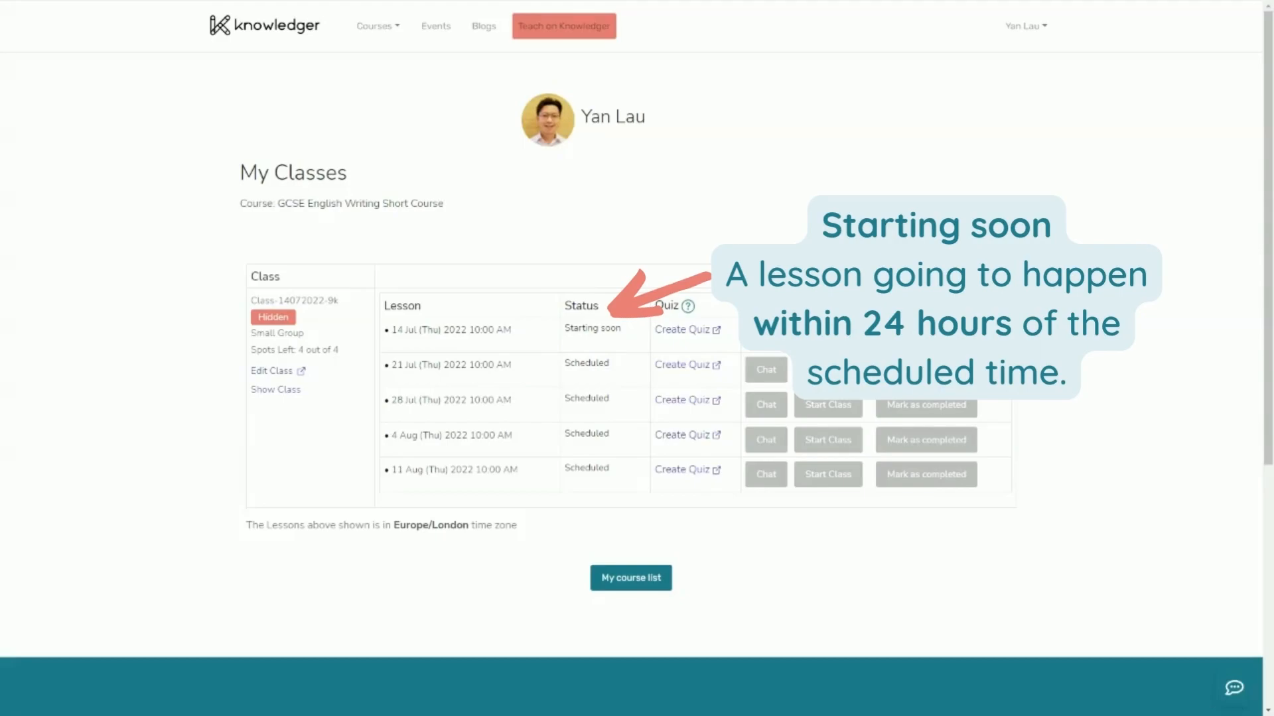
pyautogui.moveTo(564, 329); pyautogui.dragTo(628, 333)
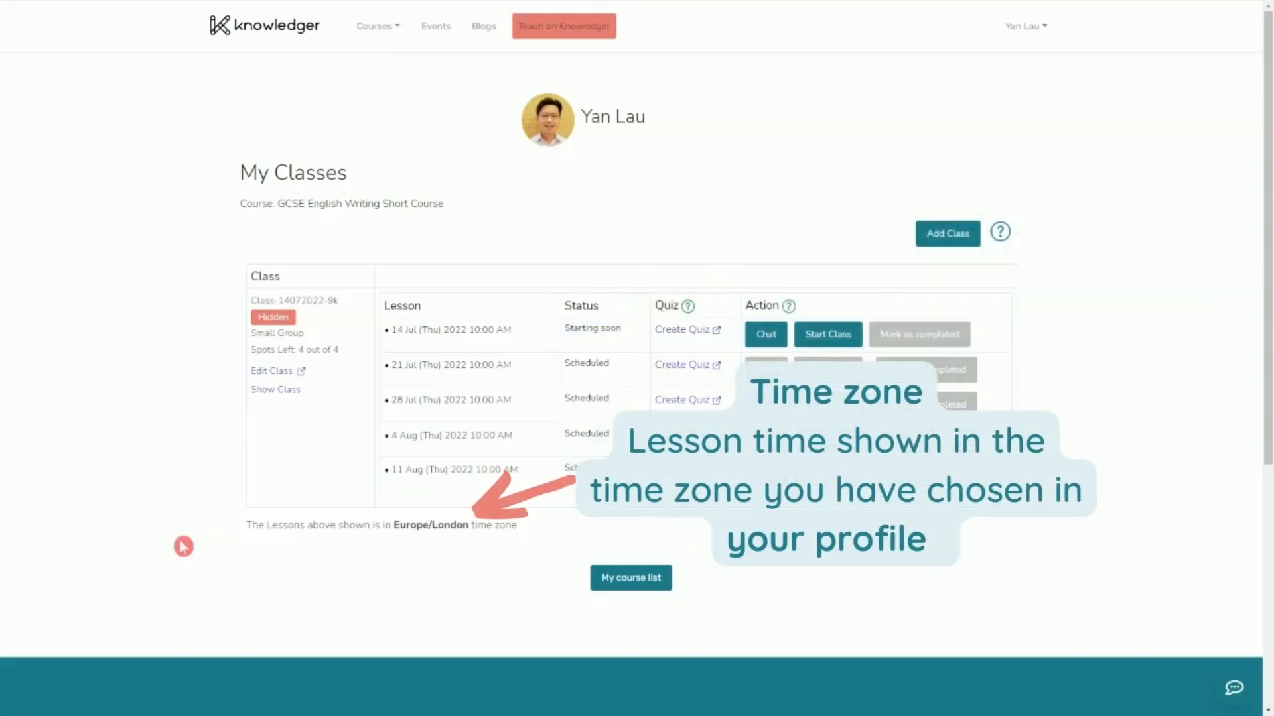
# - Read the note below the lesson list about the time zone used for the lesson times
pyautogui.moveTo(247, 525); pyautogui.dragTo(550, 536)
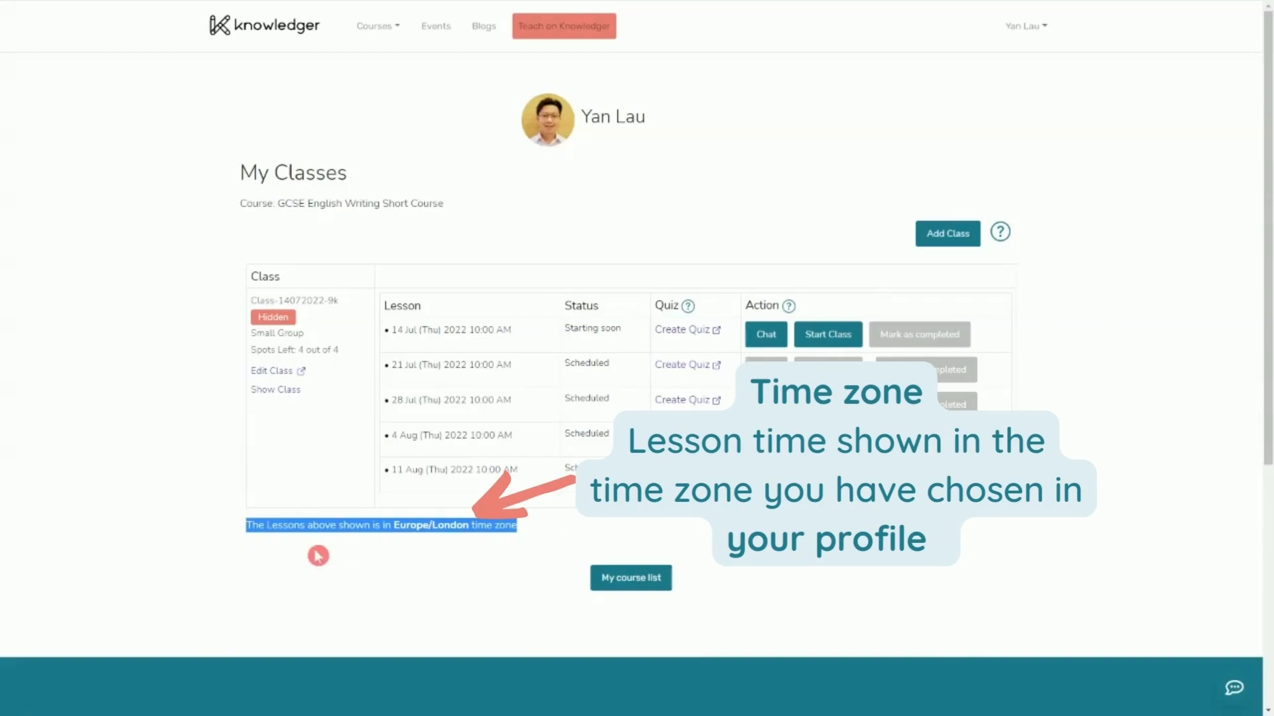
pyautogui.click(279, 556)
pyautogui.moveTo(245, 525); pyautogui.dragTo(528, 534)
pyautogui.click(527, 531)
pyautogui.moveTo(393, 525); pyautogui.dragTo(456, 524)
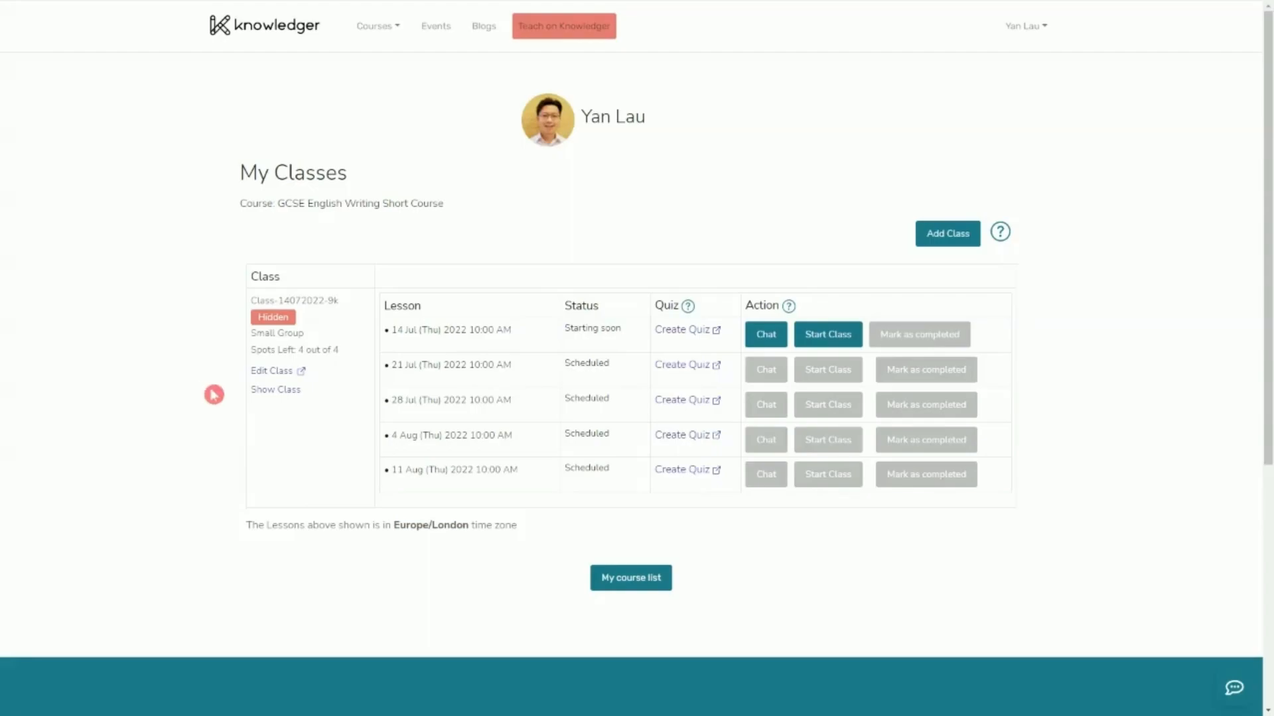
# - Show the hidden small-group class so that learners can enroll in it
pyautogui.click(281, 392)
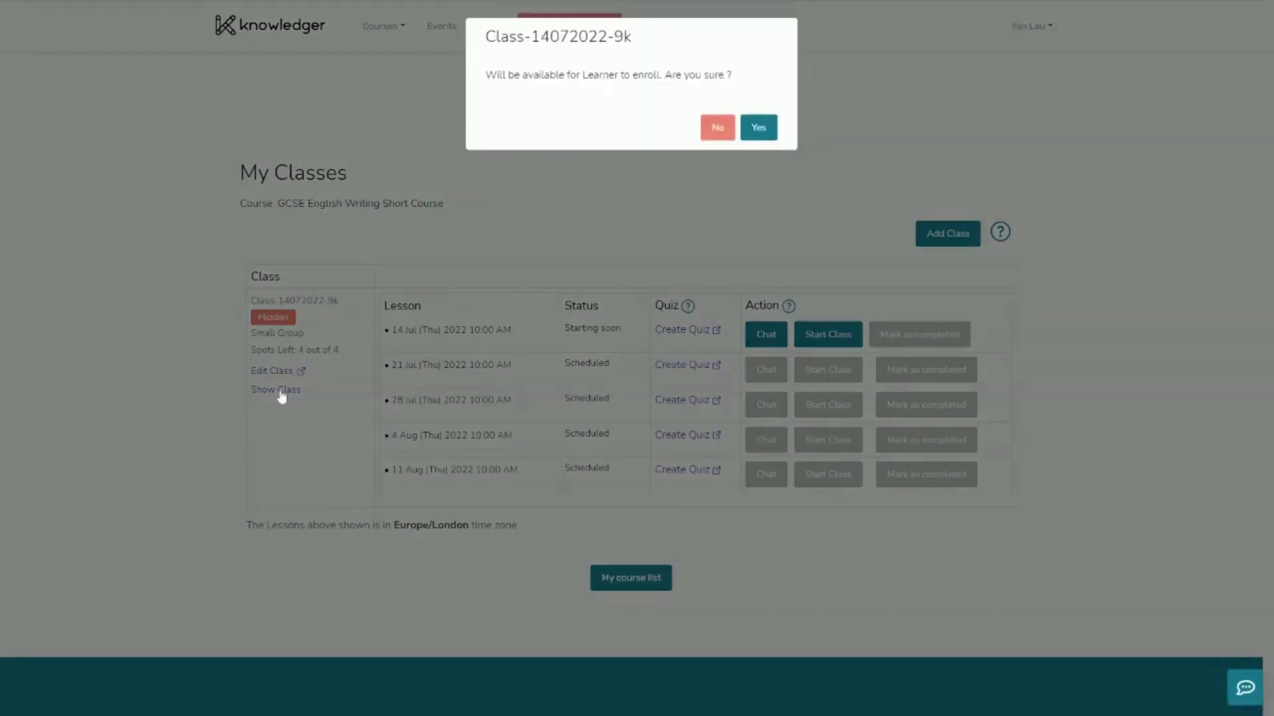
pyautogui.click(759, 128)
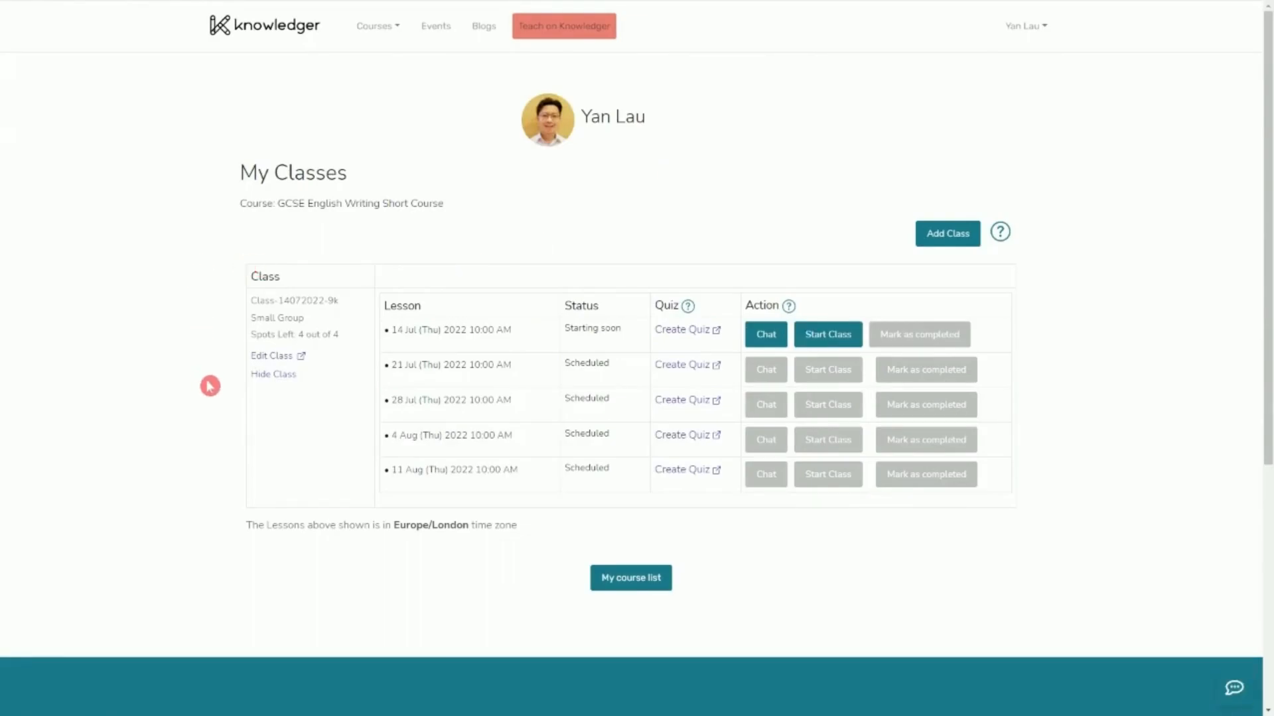
# - Return to the course list and show the GCSE English Writing Short Course so that learners can enroll
pyautogui.click(637, 582)
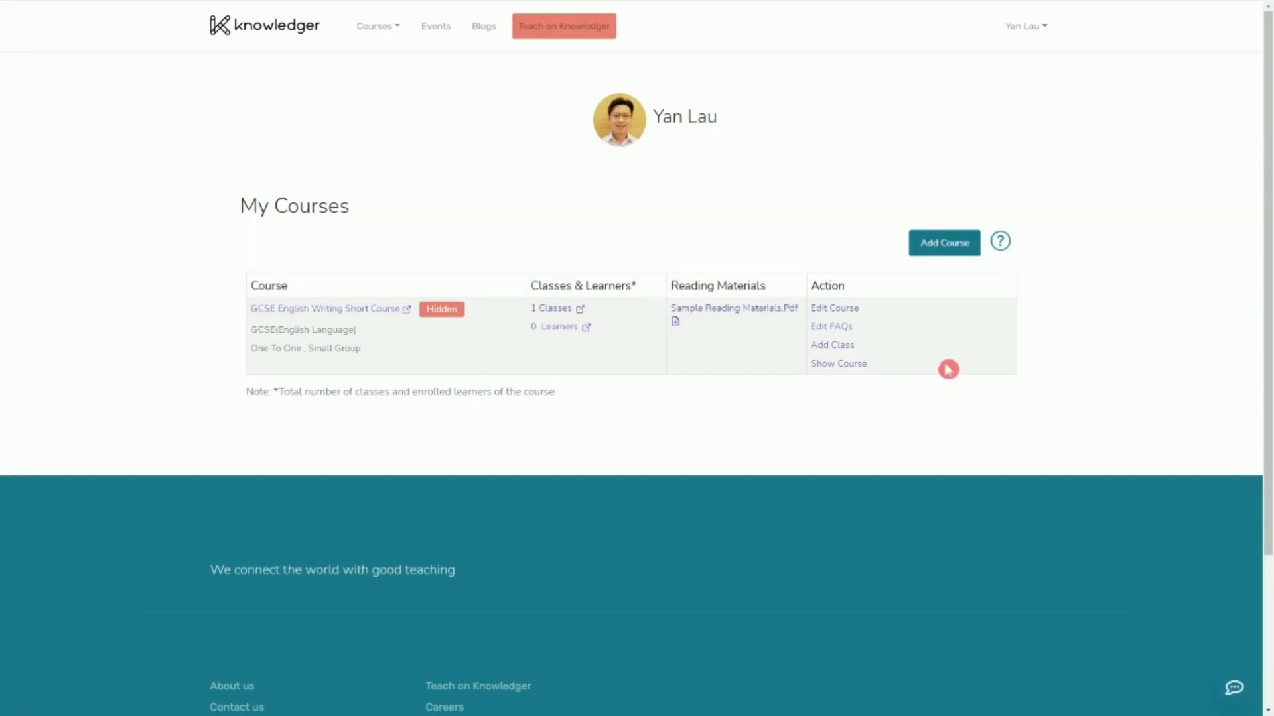
pyautogui.click(858, 366)
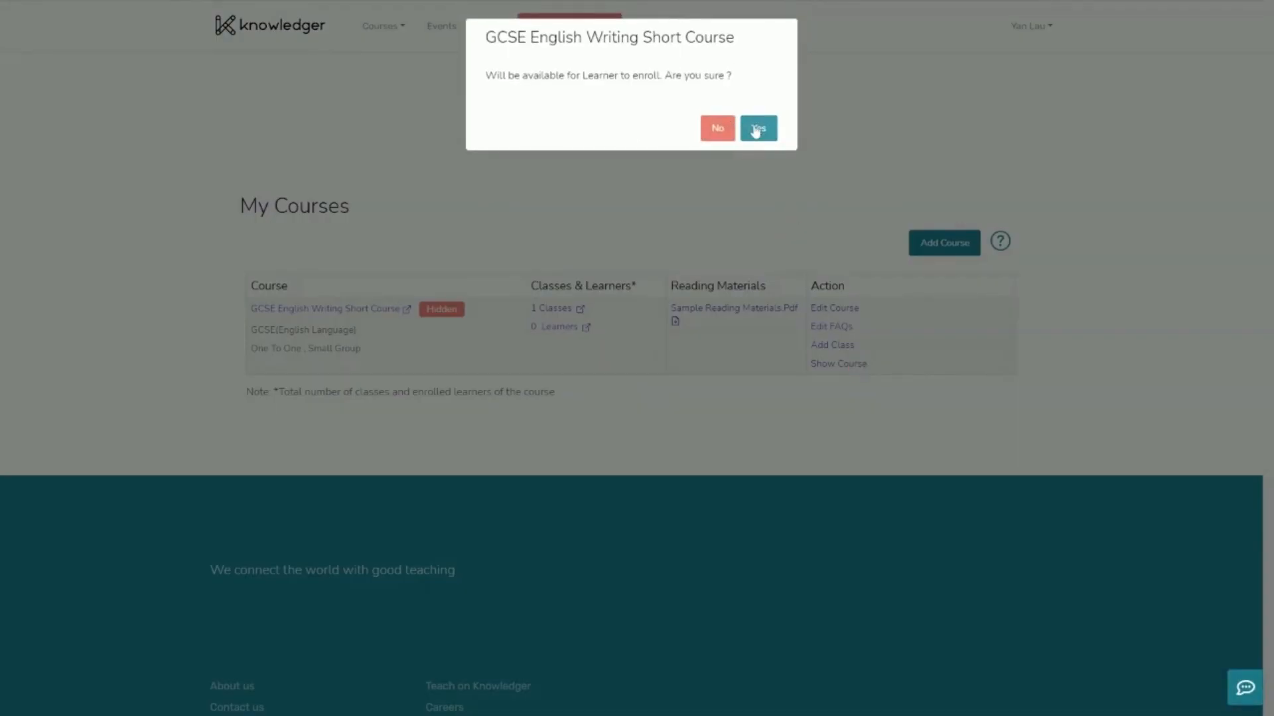
pyautogui.click(758, 128)
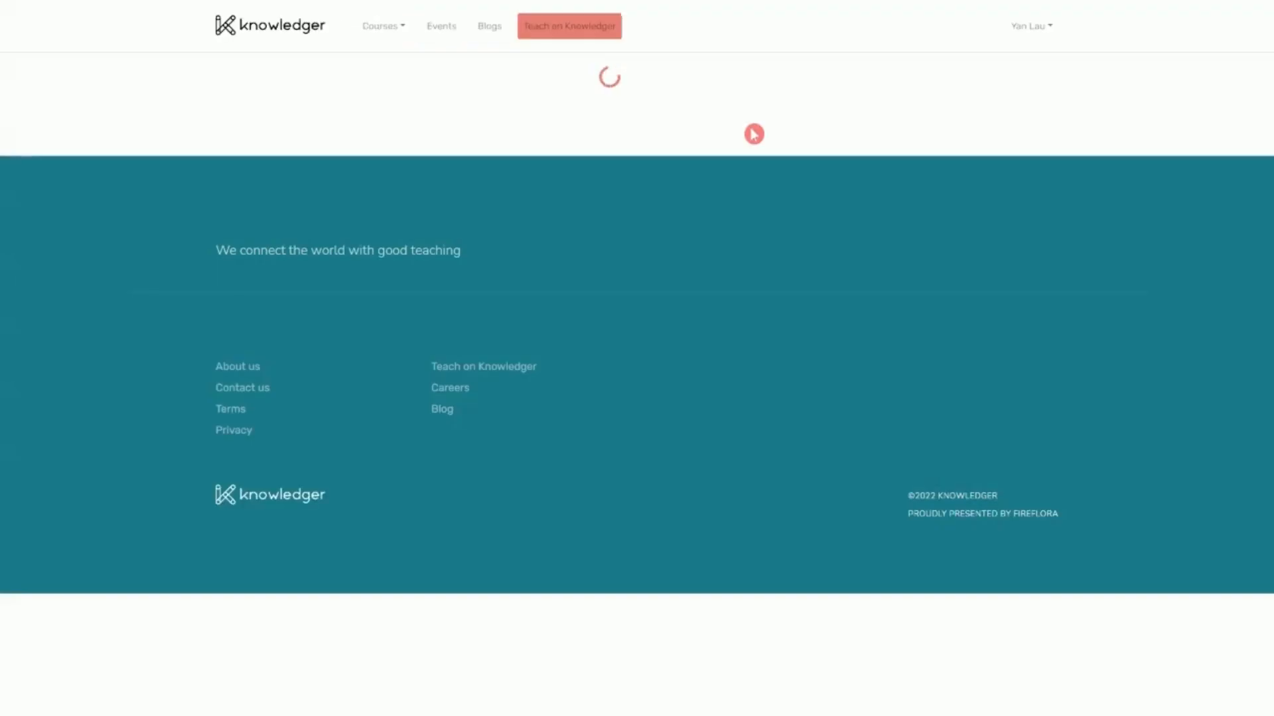